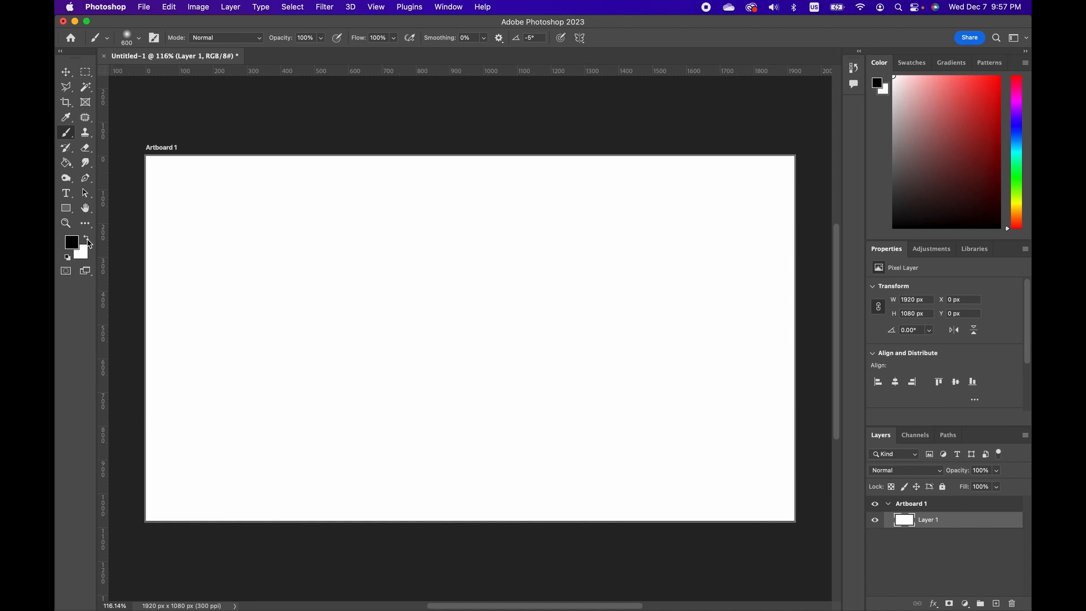
Step: Choose the Soft Round brush from the General Brushes, keeping 600 px size and 0% hardness
left_click(140, 38)
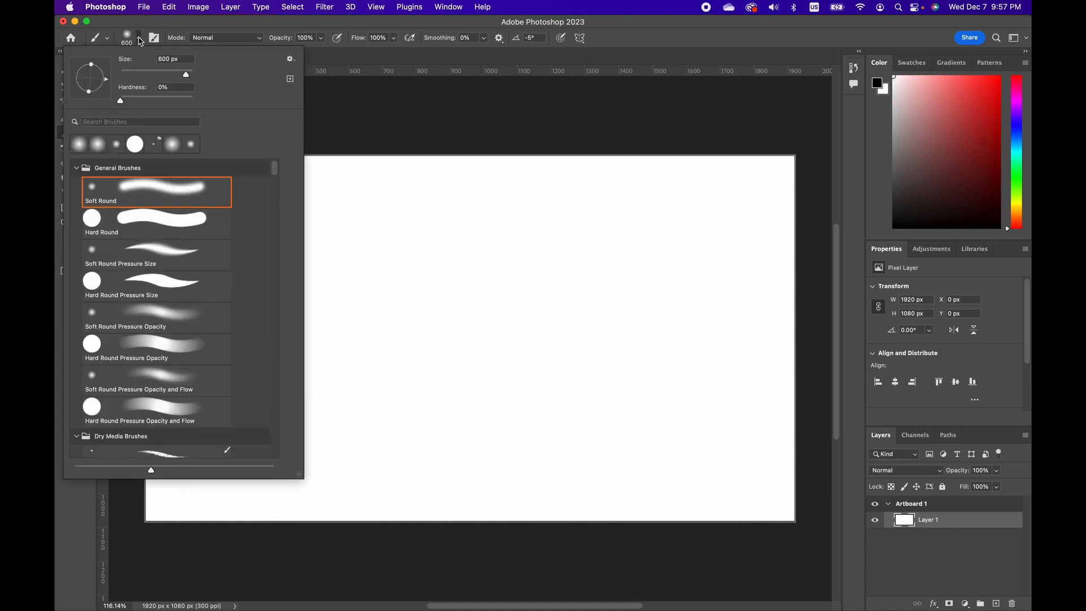
left_click(150, 192)
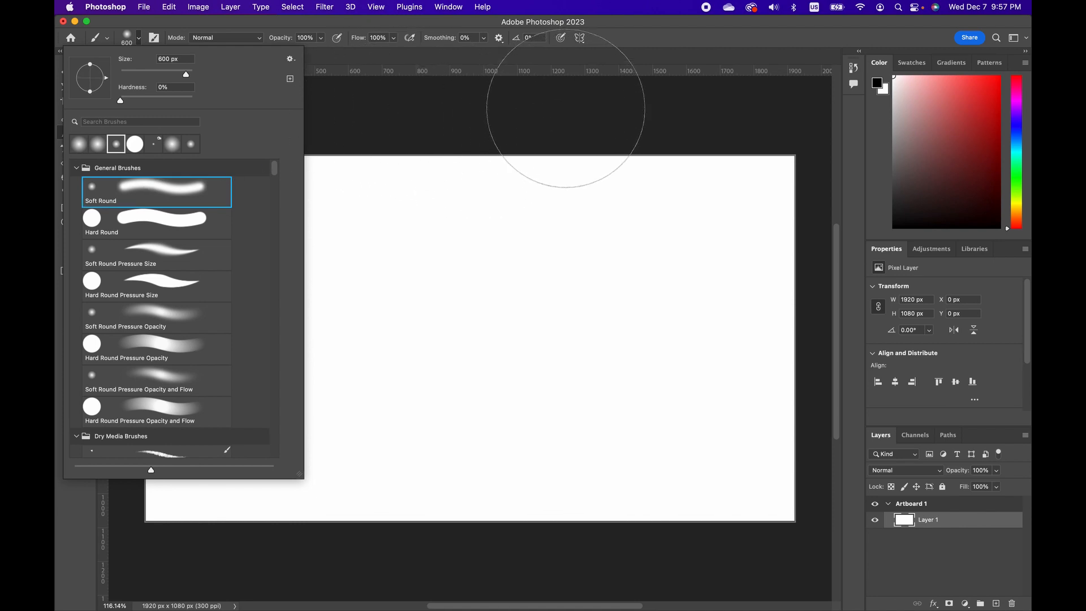
left_click(618, 55)
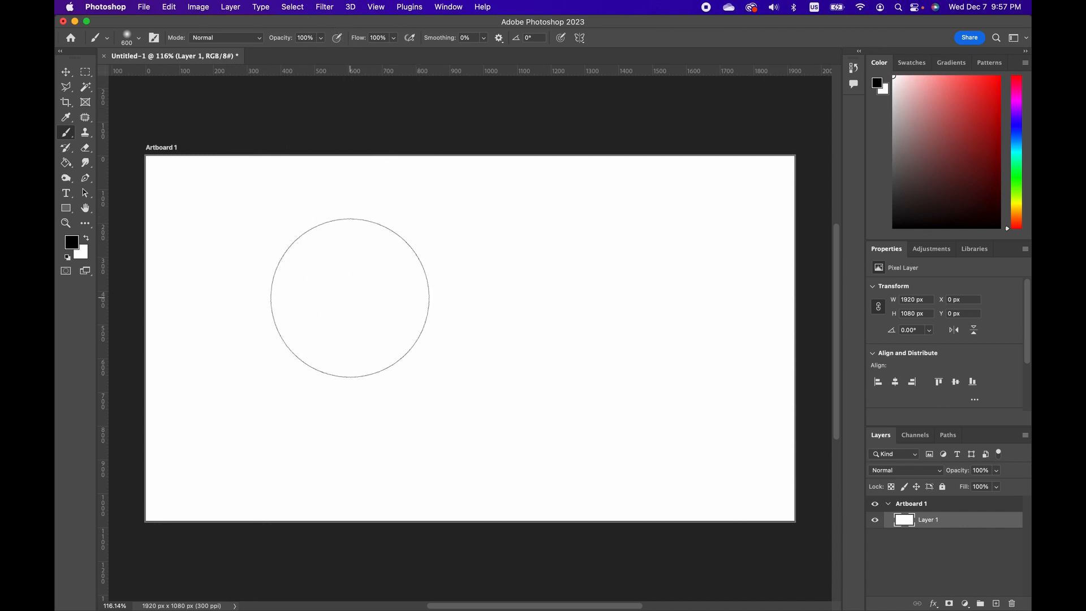
Step: Reduce the brush size to about 400 px and paint loose black strokes over most of the white artboard
key("Caps_Lock")
key("Caps_Lock")
key("bracketleft")
key("bracketleft")
key("bracketleft")
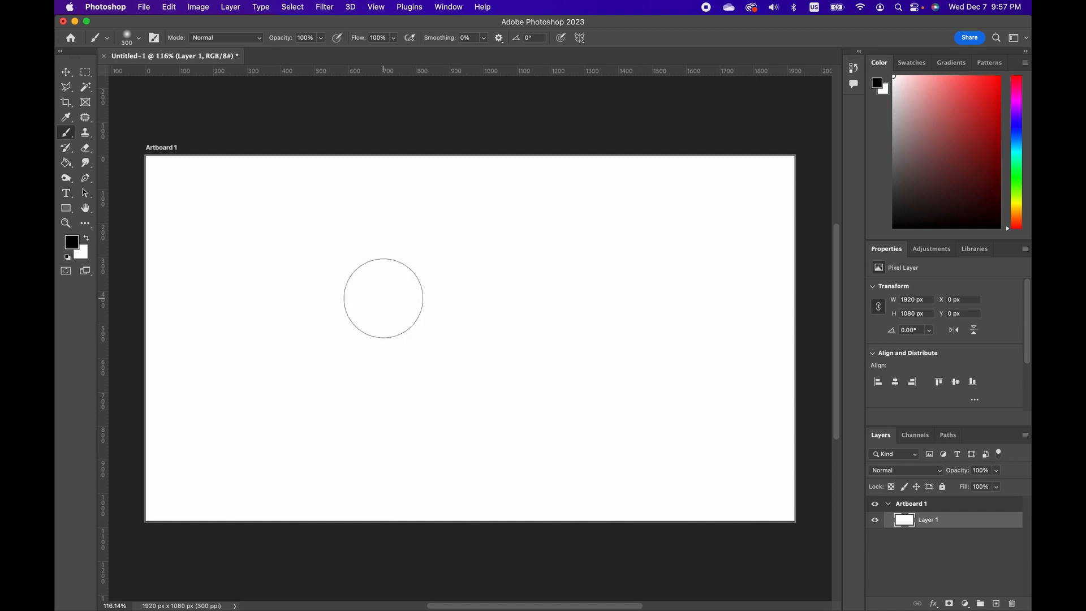
key("bracketright")
key("bracketright")
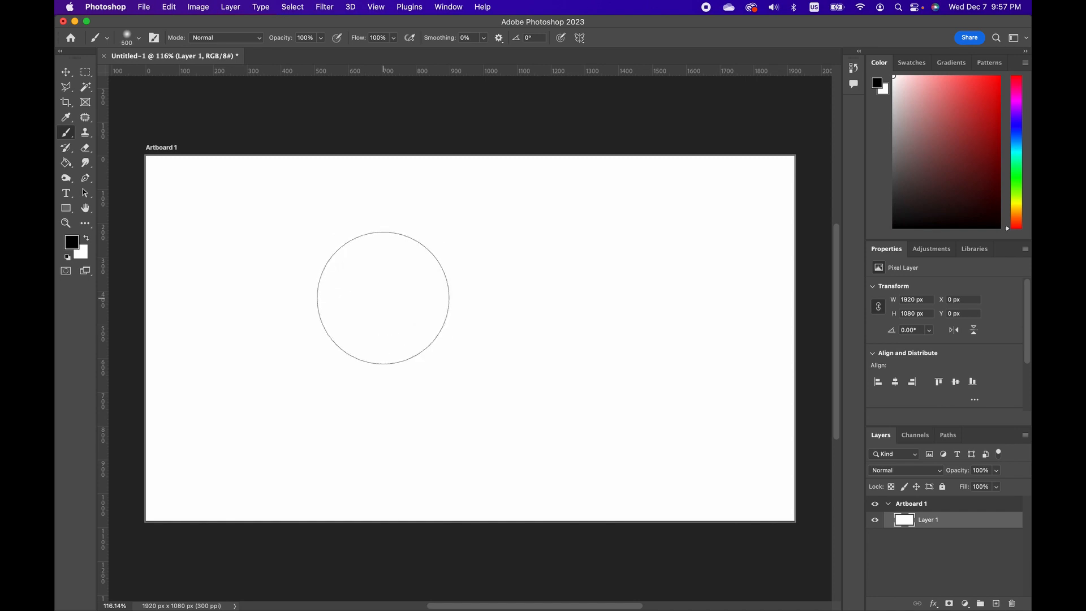
key("bracketleft")
key("bracketright")
key("bracketleft")
key("bracketleft")
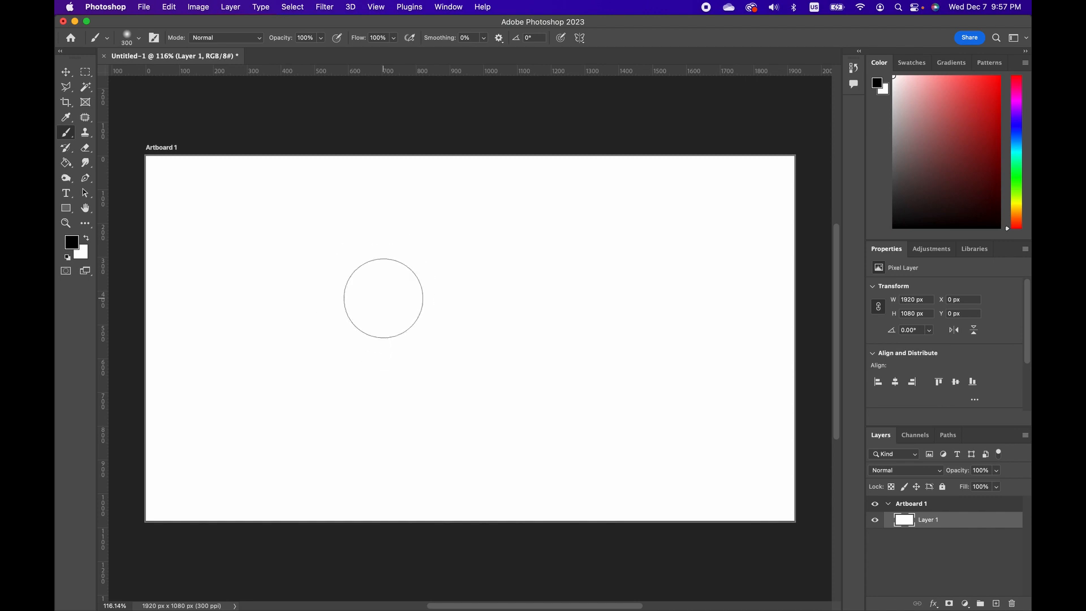
key("bracketleft")
key("bracketright")
key("bracketright")
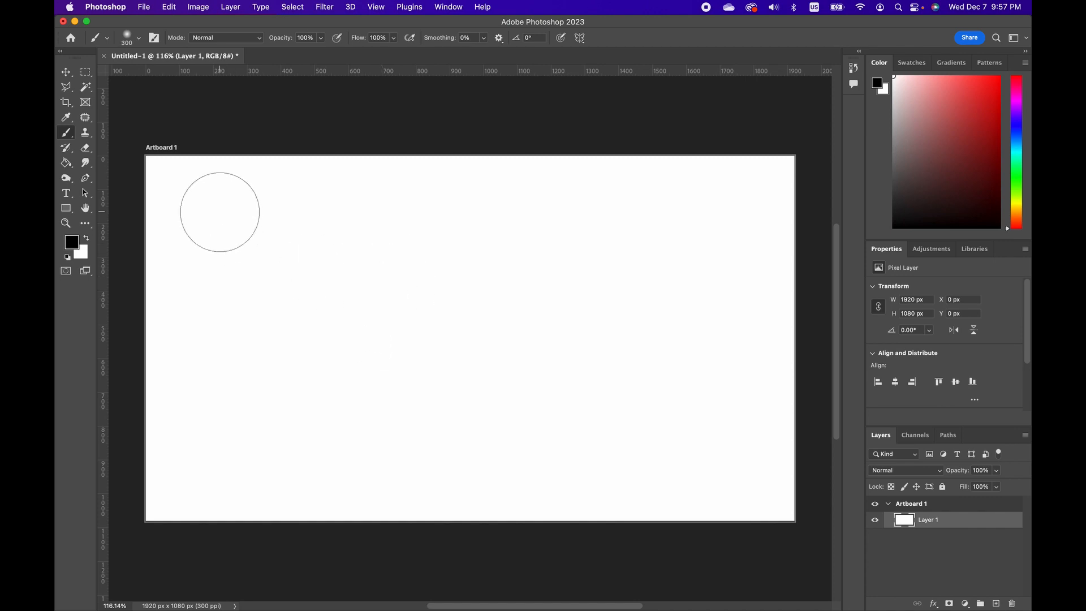
mouse_move(220, 213)
left_mouse_down()
mouse_move(288, 293)
mouse_move(575, 243)
mouse_move(252, 315)
mouse_move(354, 445)
mouse_move(758, 209)
mouse_move(660, 449)
mouse_move(201, 339)
mouse_move(181, 468)
mouse_move(254, 449)
mouse_move(708, 481)
left_mouse_up()
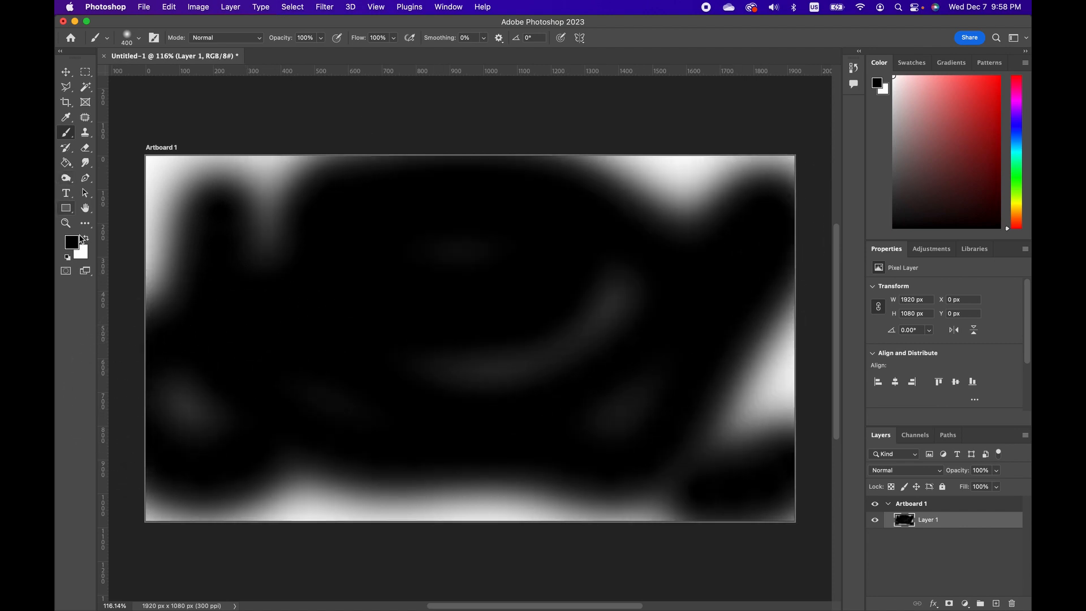
Step: Set the foreground colour to dark grey 545151 and paint soft patches across the upper, lower and corner areas of the artboard
left_click(76, 244)
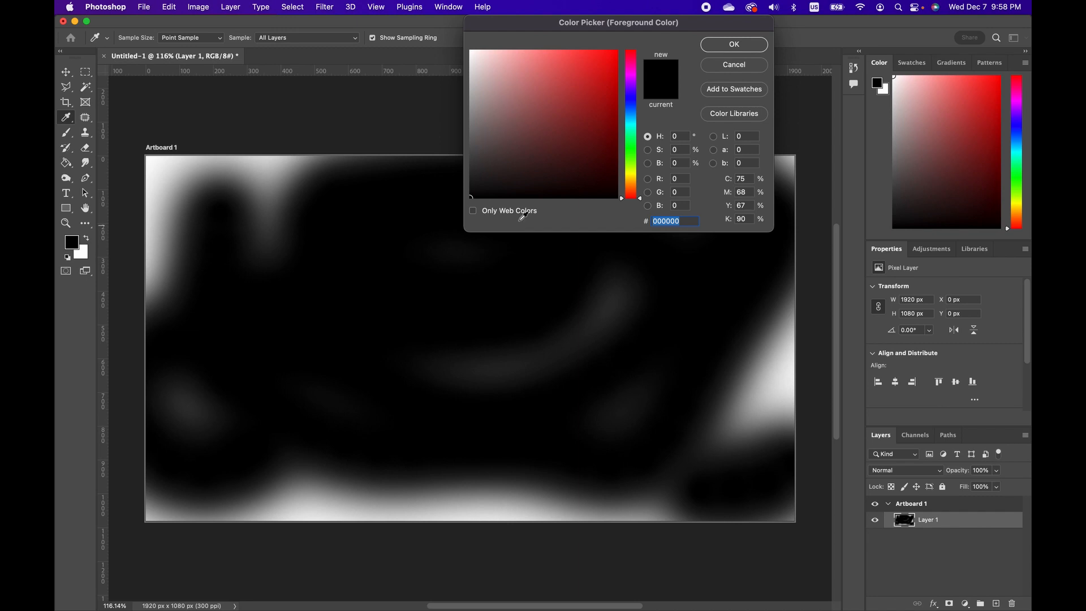
left_click(474, 150)
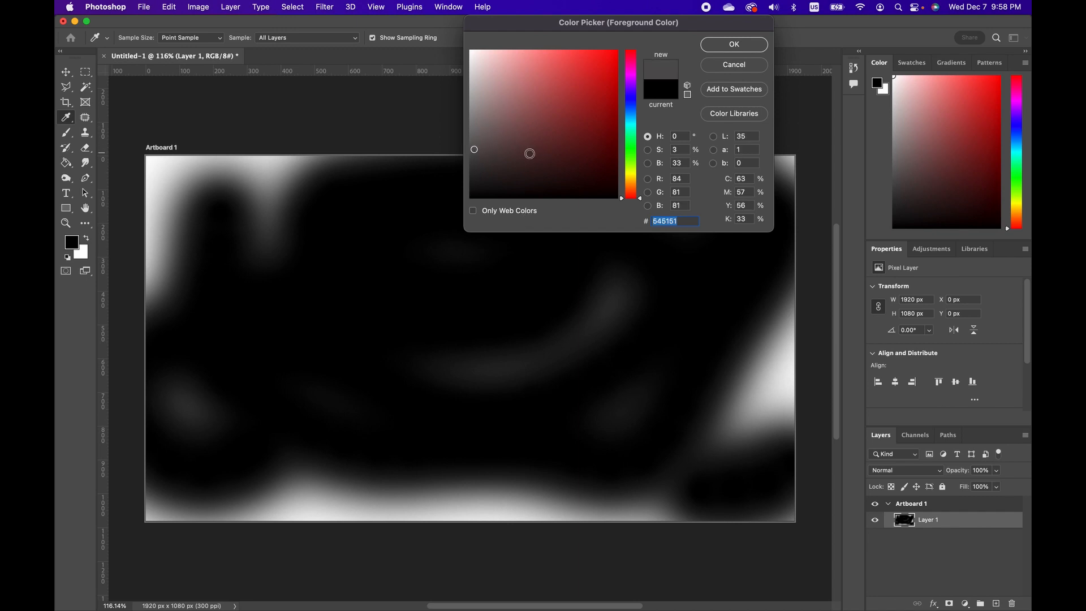
left_click(734, 45)
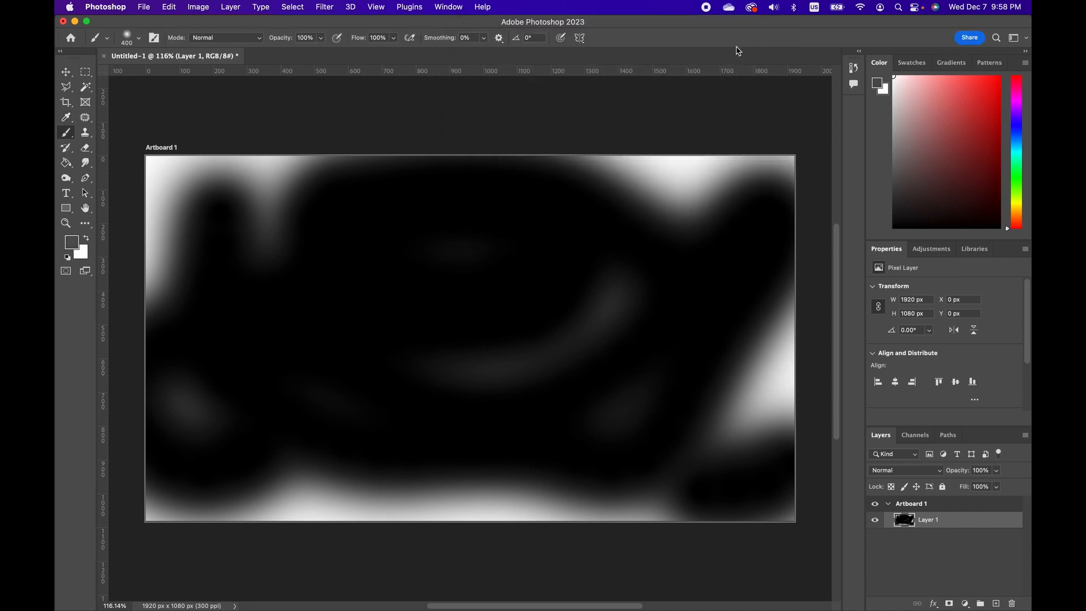
left_click(351, 308)
mouse_move(351, 308)
left_mouse_down()
mouse_move(302, 266)
mouse_move(231, 248)
mouse_move(226, 296)
left_mouse_up()
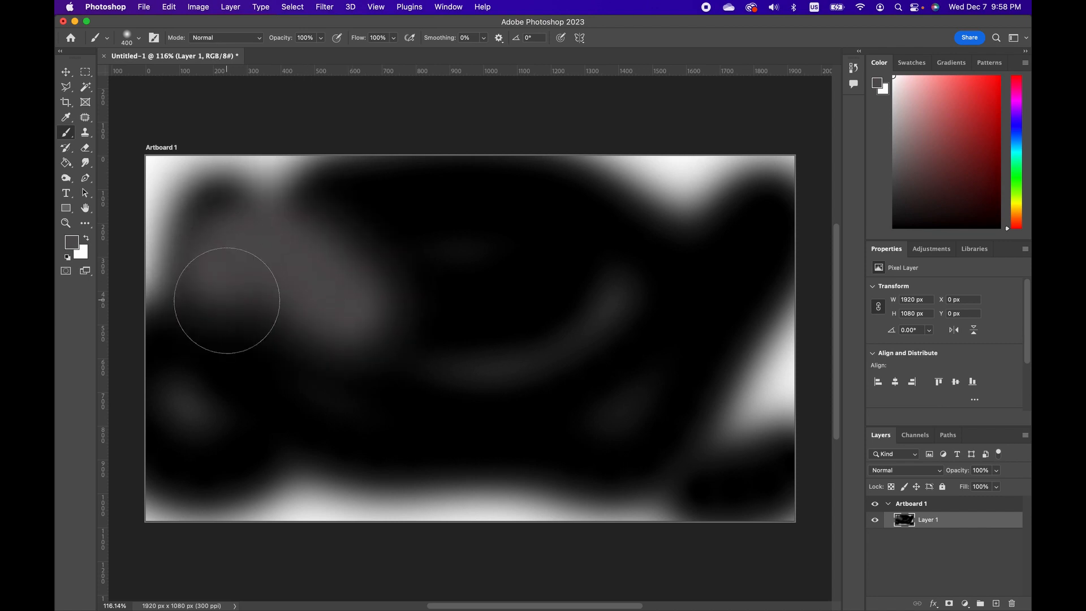
left_click(576, 225)
mouse_move(576, 225)
left_mouse_down()
mouse_move(502, 251)
mouse_move(584, 332)
left_mouse_up()
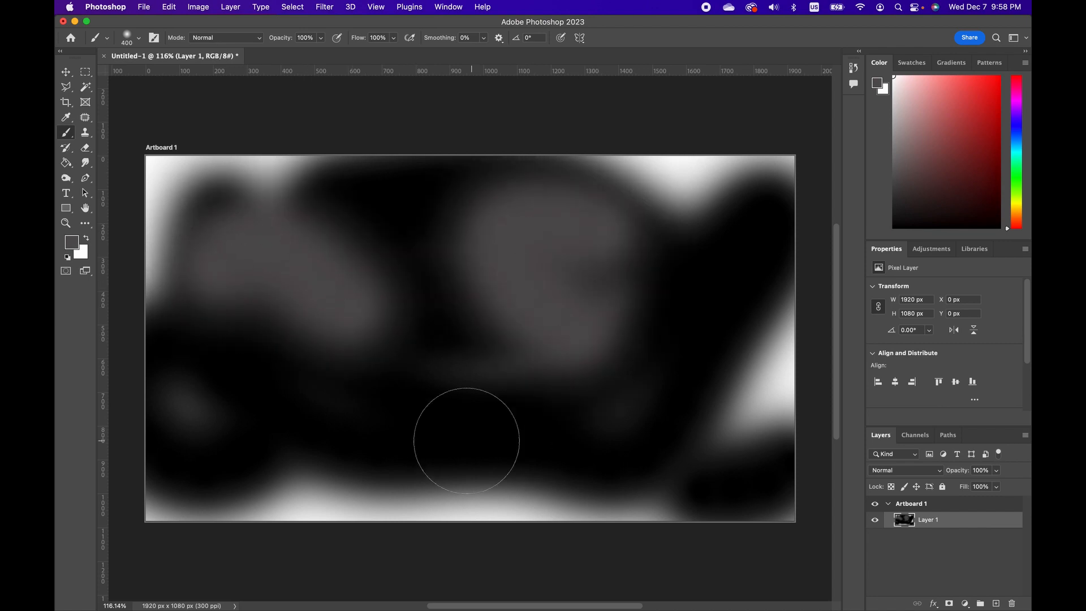
mouse_move(424, 460)
left_mouse_down()
mouse_move(336, 530)
mouse_move(230, 497)
left_mouse_up()
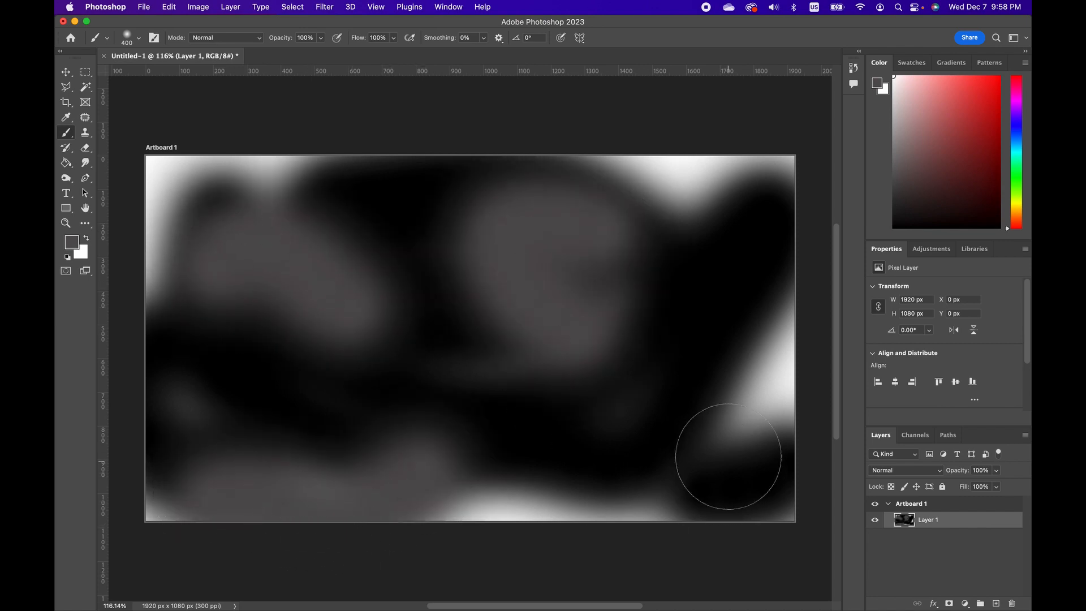
mouse_move(727, 461)
left_mouse_down()
mouse_move(728, 414)
mouse_move(610, 457)
mouse_move(574, 512)
left_mouse_up()
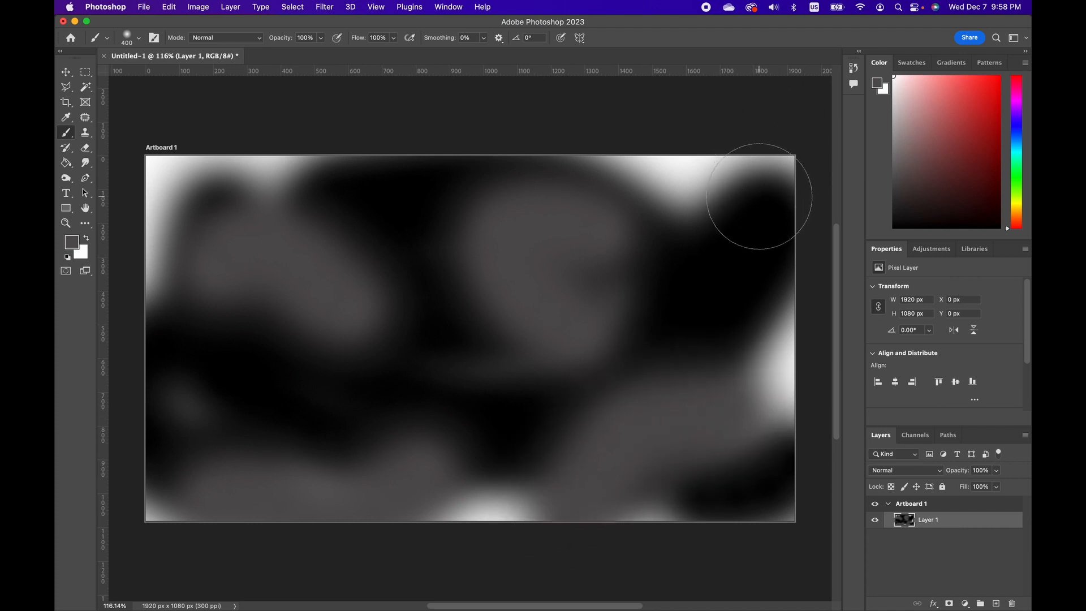
mouse_move(756, 198)
left_mouse_down()
mouse_move(721, 179)
mouse_move(711, 158)
left_mouse_up()
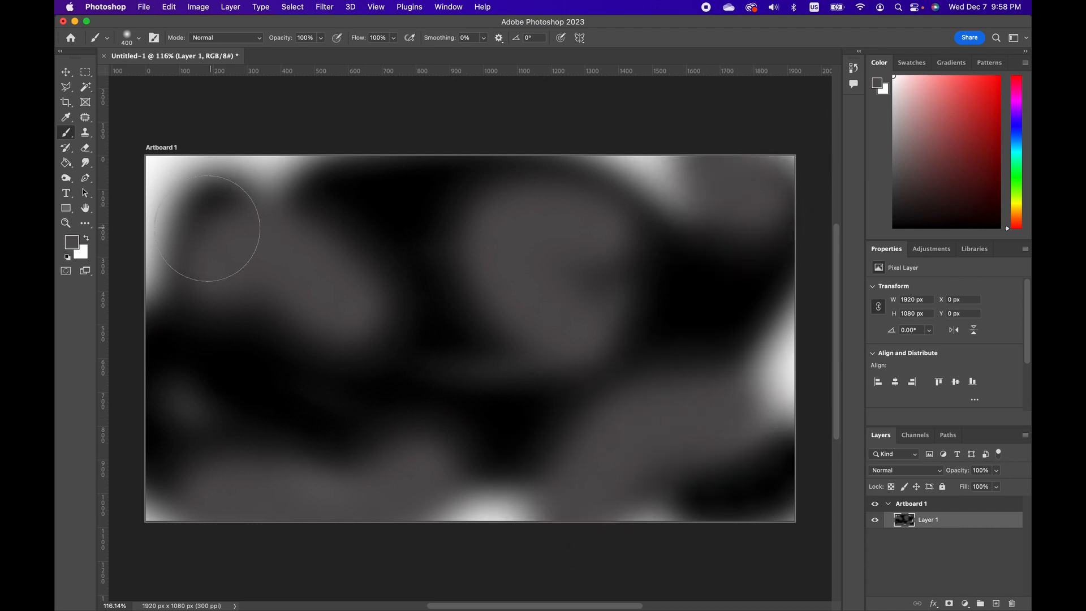
mouse_move(274, 162)
left_mouse_down()
mouse_move(200, 152)
mouse_move(138, 194)
mouse_move(170, 315)
left_mouse_up()
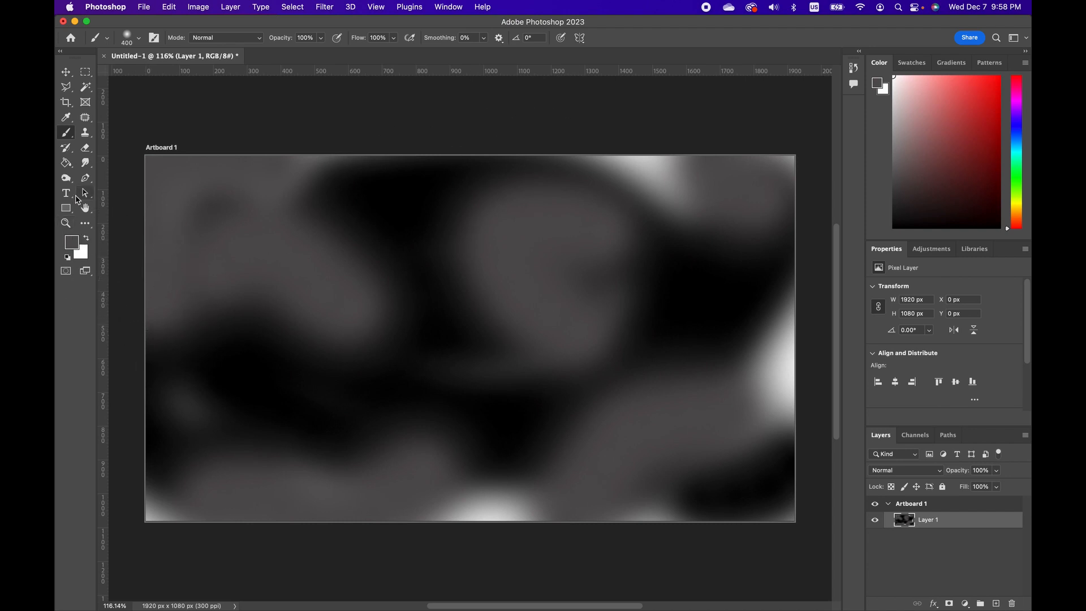
Step: Set the foreground colour to light grey a9a4a4 and paint soft patches at the upper centre, upper left and both lower sides
left_click(73, 245)
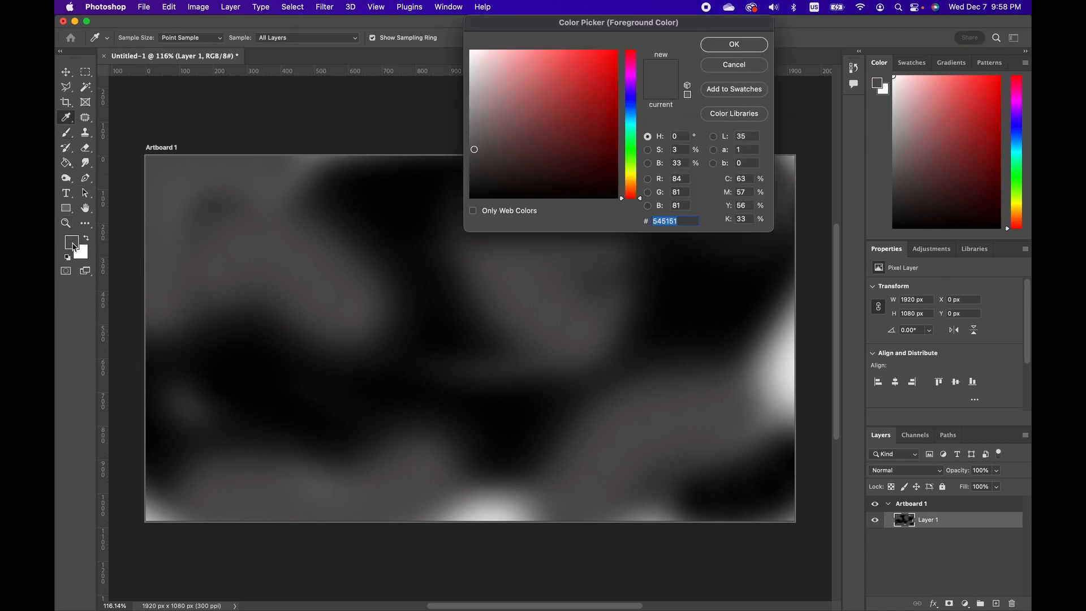
left_click(474, 101)
left_click(734, 45)
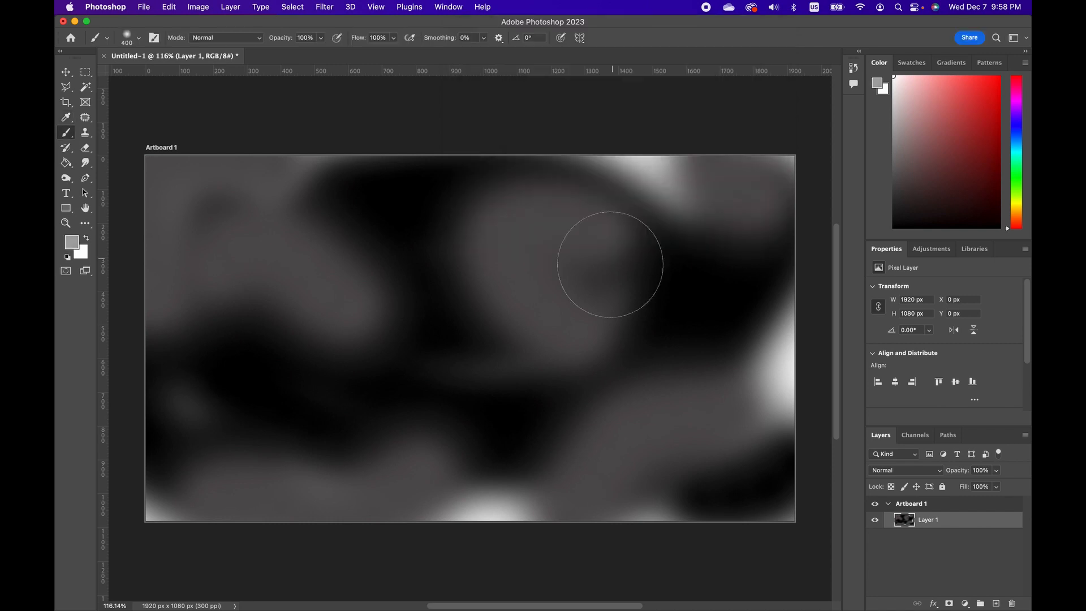
mouse_move(611, 262)
left_mouse_down()
mouse_move(614, 274)
mouse_move(498, 271)
left_mouse_up()
left_click_drag(307, 299, 231, 208)
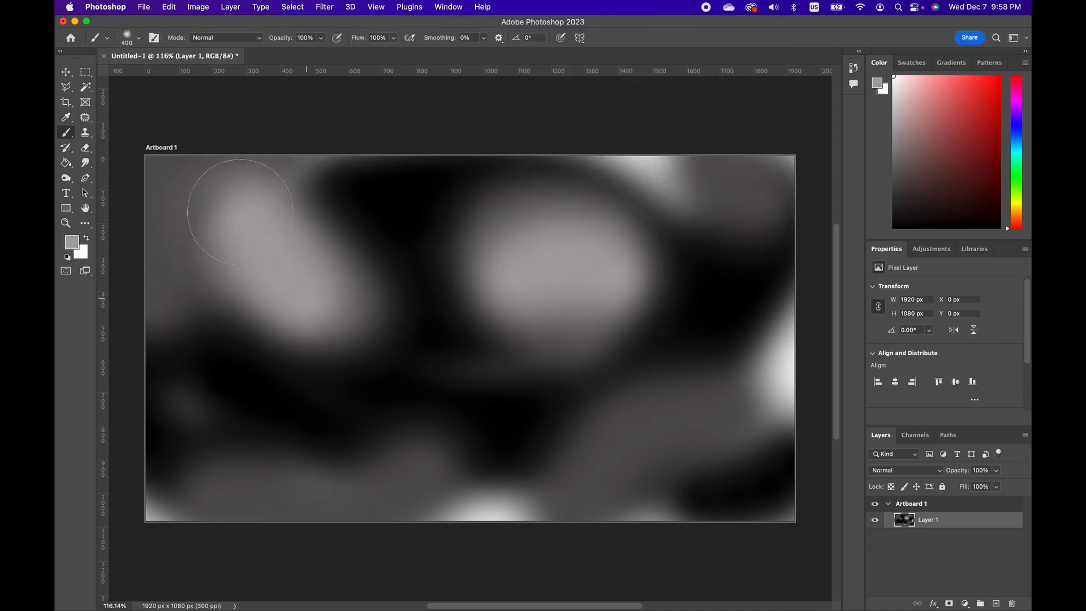
left_click_drag(729, 486, 651, 509)
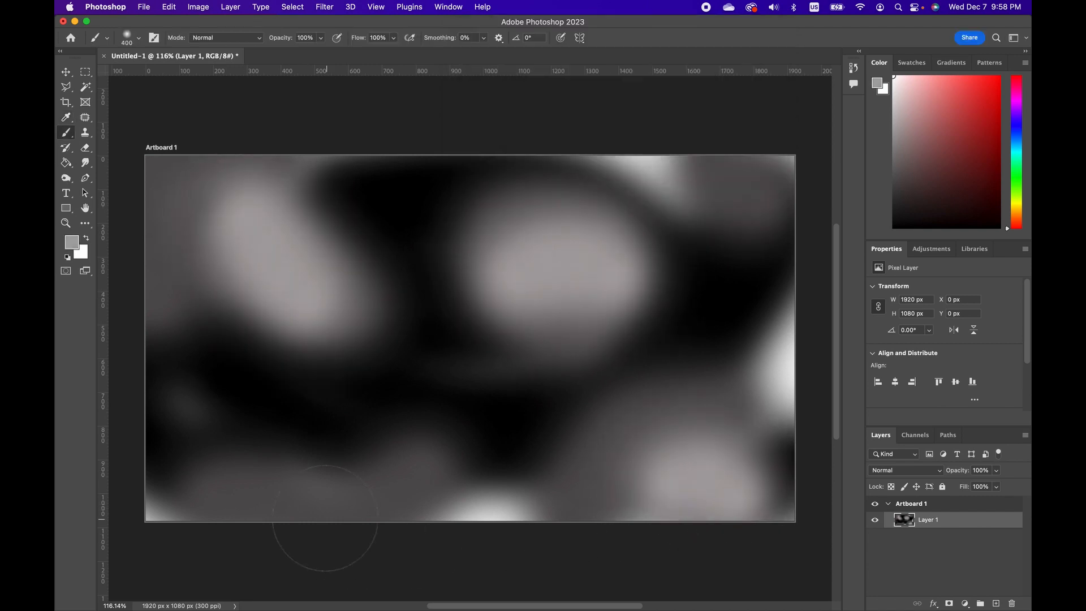
mouse_move(304, 497)
left_mouse_down()
mouse_move(303, 438)
mouse_move(376, 461)
left_mouse_up()
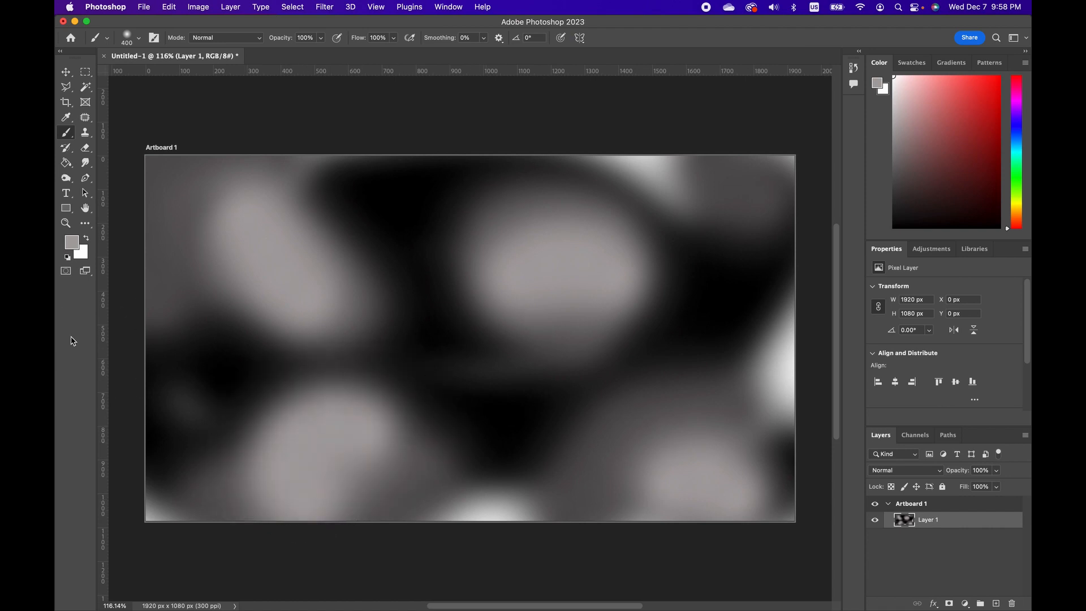
Step: Set the foreground colour to near-white and add soft highlights at the upper centre, lower left and lower right of the artboard
left_click(71, 244)
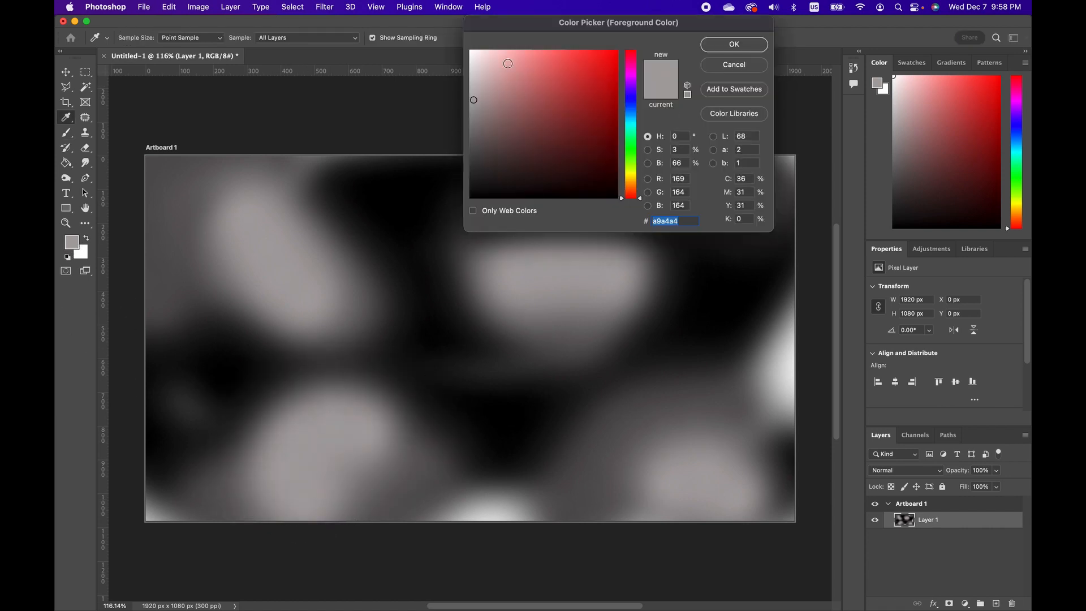
left_click(483, 55)
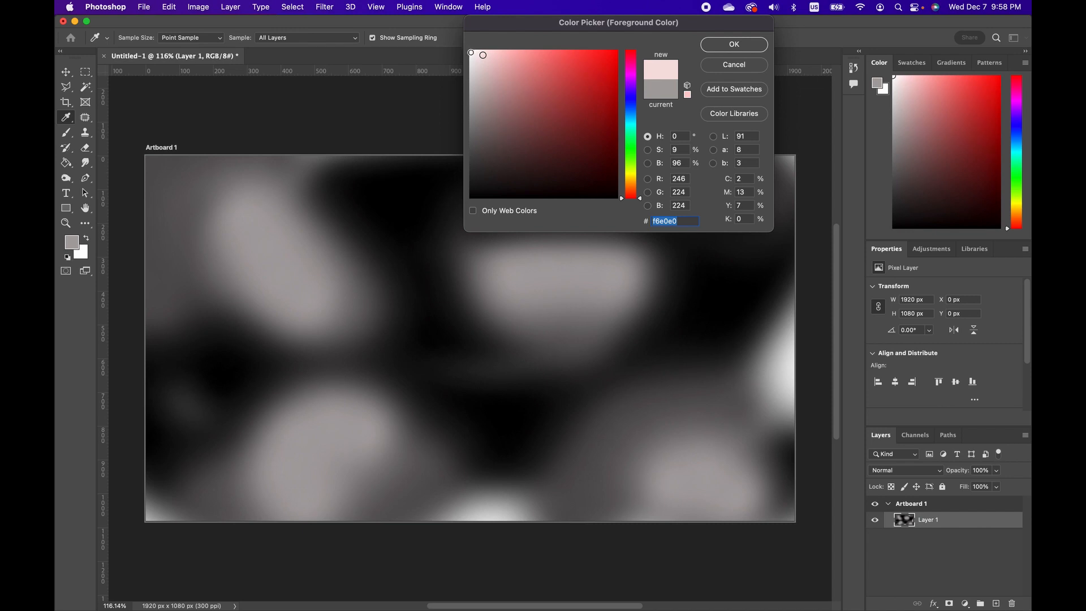
left_click(471, 53)
left_click(724, 46)
key("b")
mouse_move(594, 267)
left_mouse_down()
mouse_move(583, 272)
mouse_move(553, 230)
left_mouse_up()
left_click(300, 391)
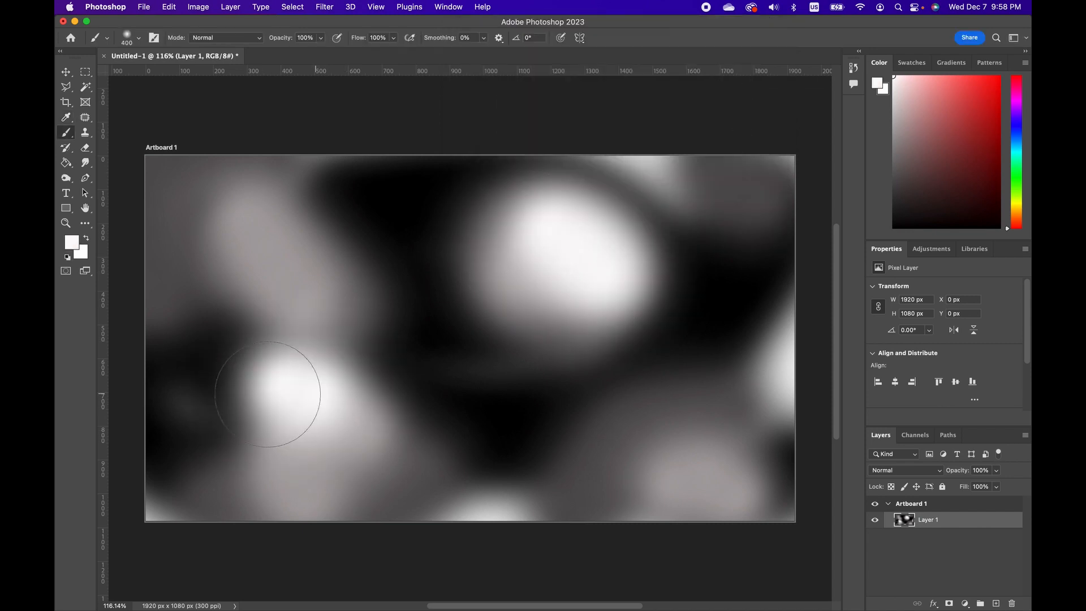
left_click(714, 420)
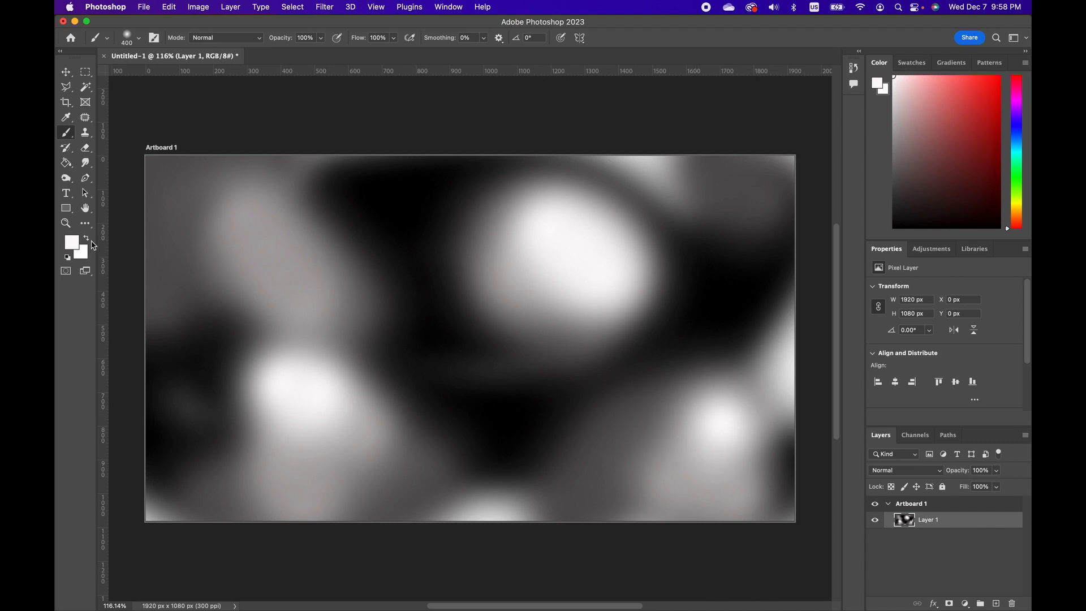
Step: Reset the foreground colour to black and paint dark strokes over the grey areas at the upper left and bottom centre-left
left_click(67, 257)
left_click(75, 244)
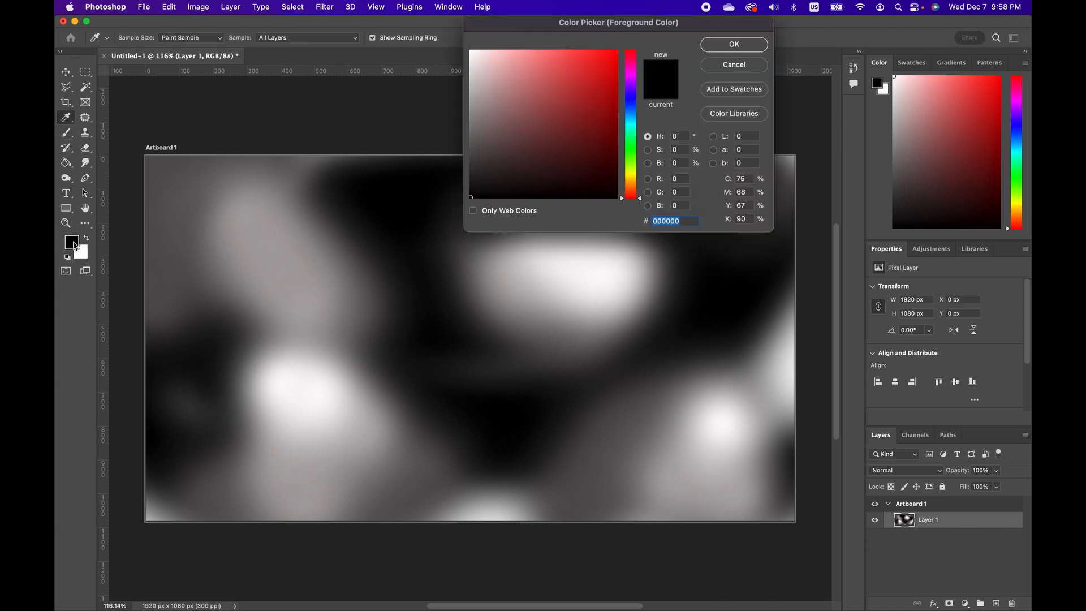
left_click(730, 45)
mouse_move(331, 280)
left_mouse_down()
mouse_move(257, 286)
mouse_move(201, 315)
left_mouse_up()
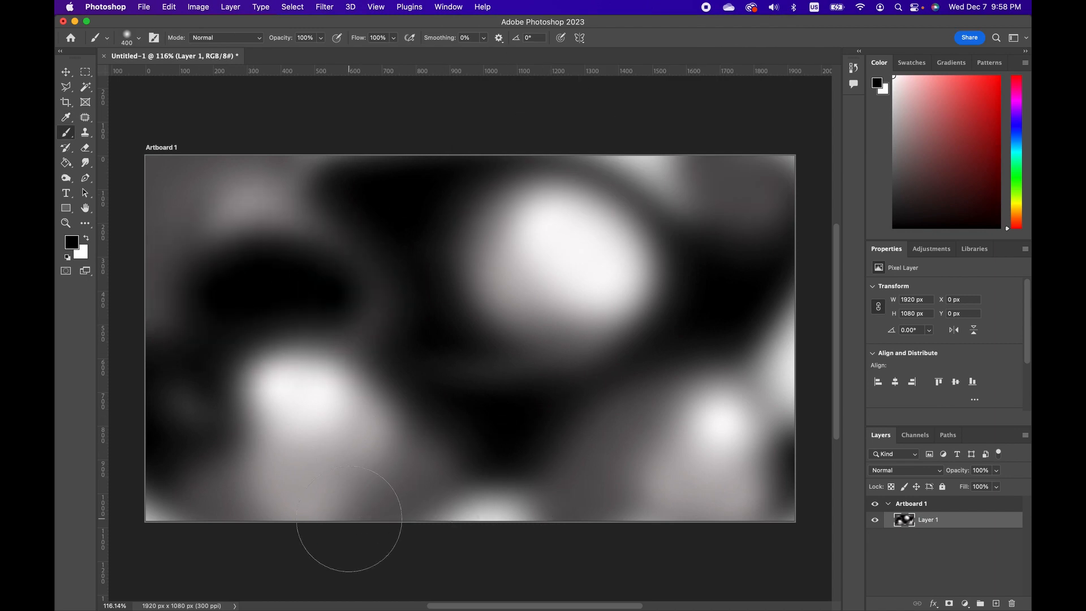
mouse_move(349, 519)
left_mouse_down()
mouse_move(328, 477)
mouse_move(423, 450)
mouse_move(458, 516)
left_mouse_up()
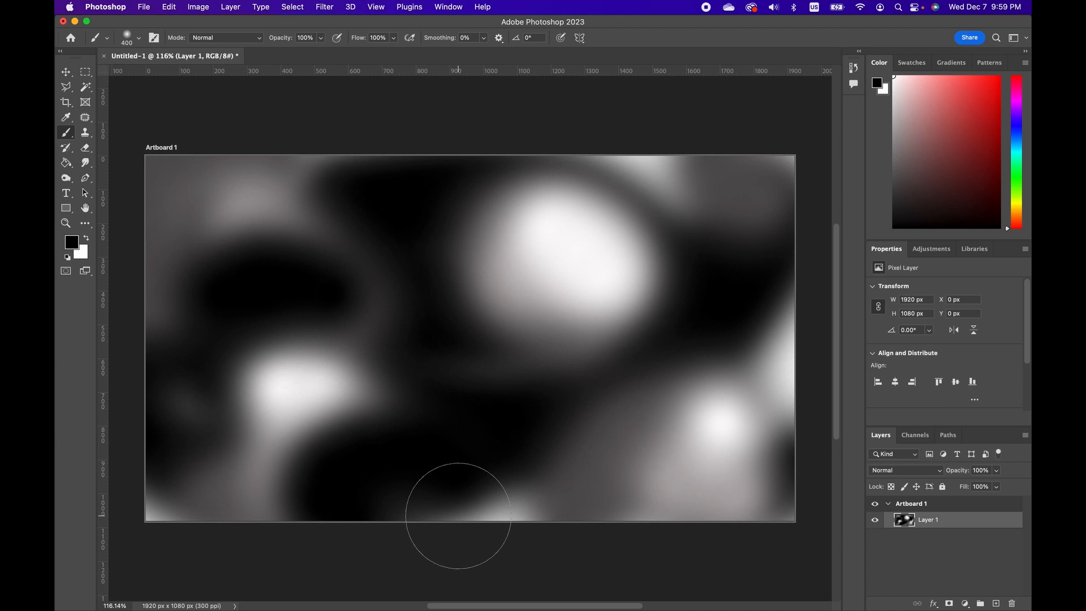
Step: Convert Layer 1 to a Smart Object and open the Liquify filter for it
right_click(931, 522)
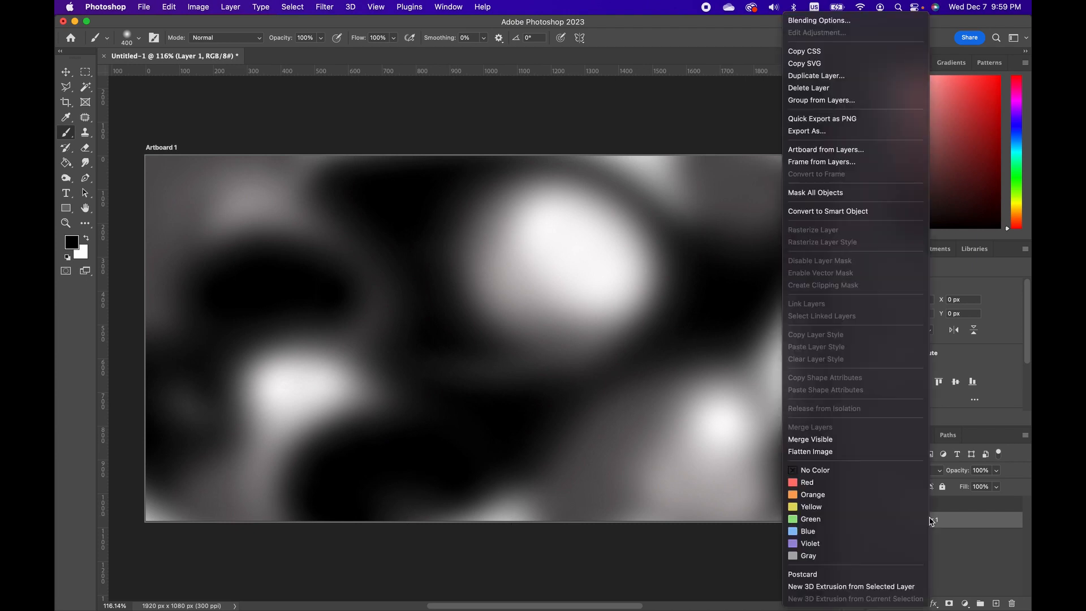
left_click(836, 212)
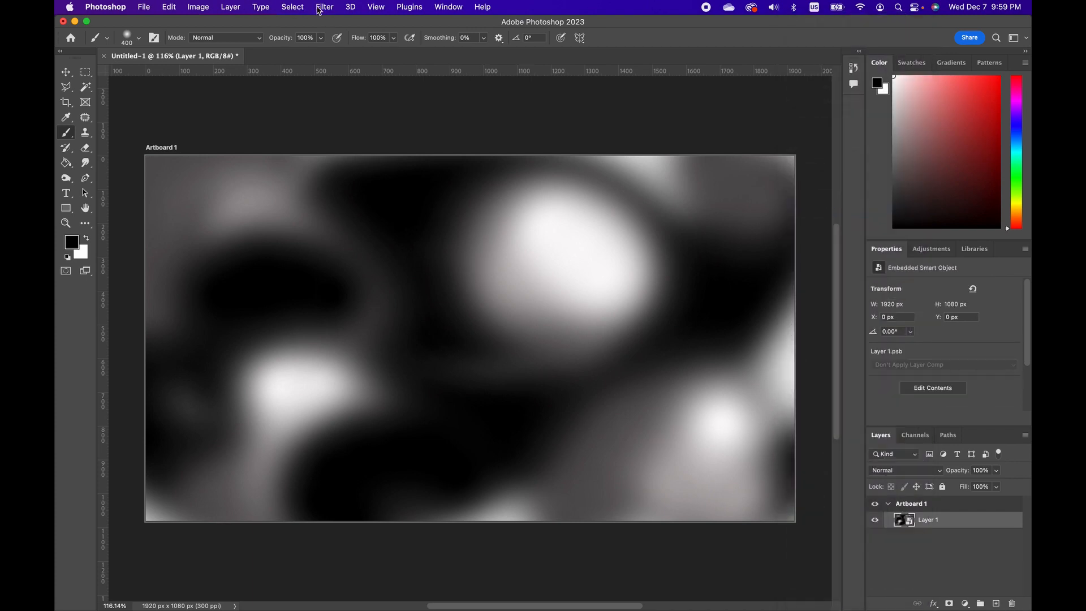
left_click(324, 7)
mouse_move(364, 158)
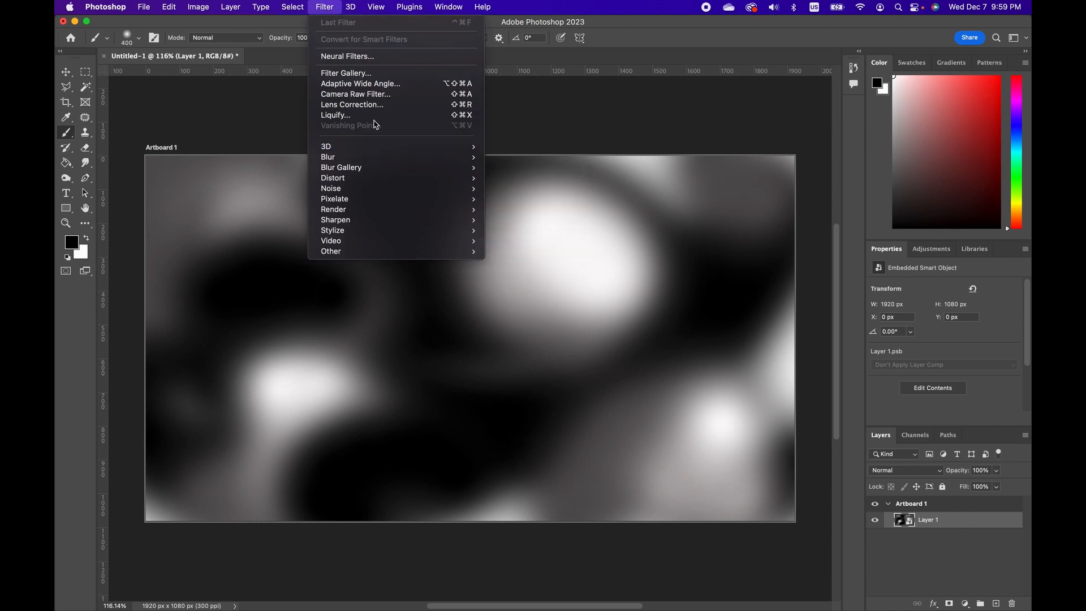
left_click(374, 117)
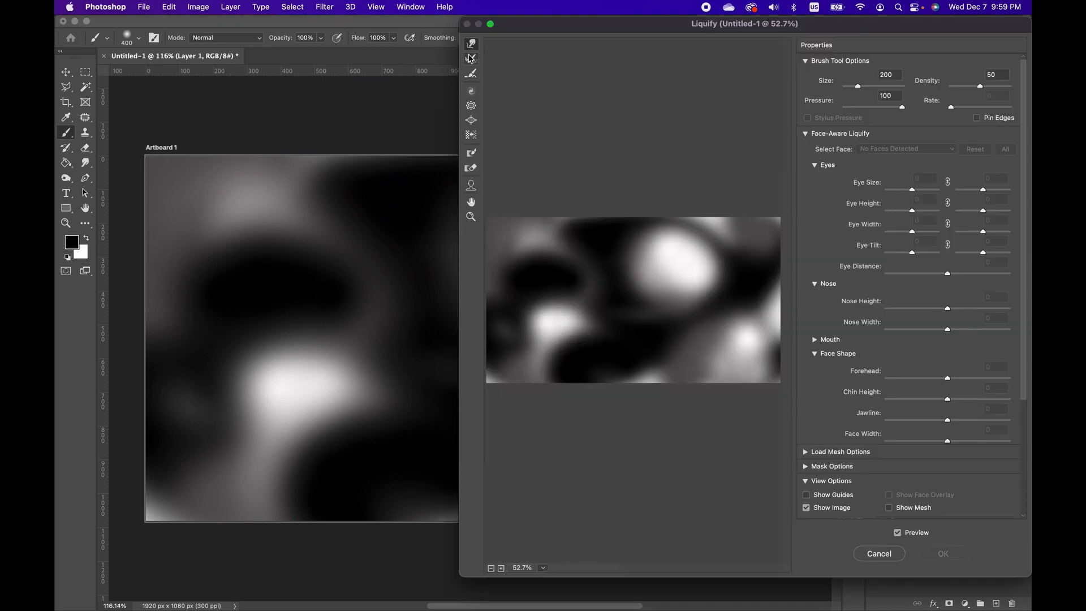
Step: Warp the whole image into flowing liquid swirls with the Forward Warp tool, varying the brush size up to 700, and apply the Liquify filter
left_click(869, 86)
left_click(861, 87)
key("bracketright")
key("bracketright")
key("bracketright")
key("bracketleft")
key("bracketleft")
key("bracketleft")
mouse_move(627, 277)
left_mouse_down()
mouse_move(546, 249)
mouse_move(519, 266)
mouse_move(512, 300)
mouse_move(549, 306)
mouse_move(601, 284)
mouse_move(675, 281)
mouse_move(716, 297)
mouse_move(691, 331)
mouse_move(484, 355)
mouse_move(517, 385)
mouse_move(600, 381)
mouse_move(713, 435)
mouse_move(656, 481)
mouse_move(679, 430)
mouse_move(690, 336)
mouse_move(613, 359)
mouse_move(608, 398)
mouse_move(553, 404)
mouse_move(463, 328)
mouse_move(568, 280)
mouse_move(519, 243)
mouse_move(465, 259)
mouse_move(470, 288)
mouse_move(554, 321)
mouse_move(645, 328)
mouse_move(607, 308)
mouse_move(495, 318)
mouse_move(451, 339)
mouse_move(472, 312)
mouse_move(538, 298)
mouse_move(561, 268)
mouse_move(577, 295)
mouse_move(498, 268)
mouse_move(450, 232)
mouse_move(445, 293)
mouse_move(521, 286)
mouse_move(807, 210)
left_mouse_up()
key("bracketright")
key("bracketright")
key("bracketright")
key("bracketright")
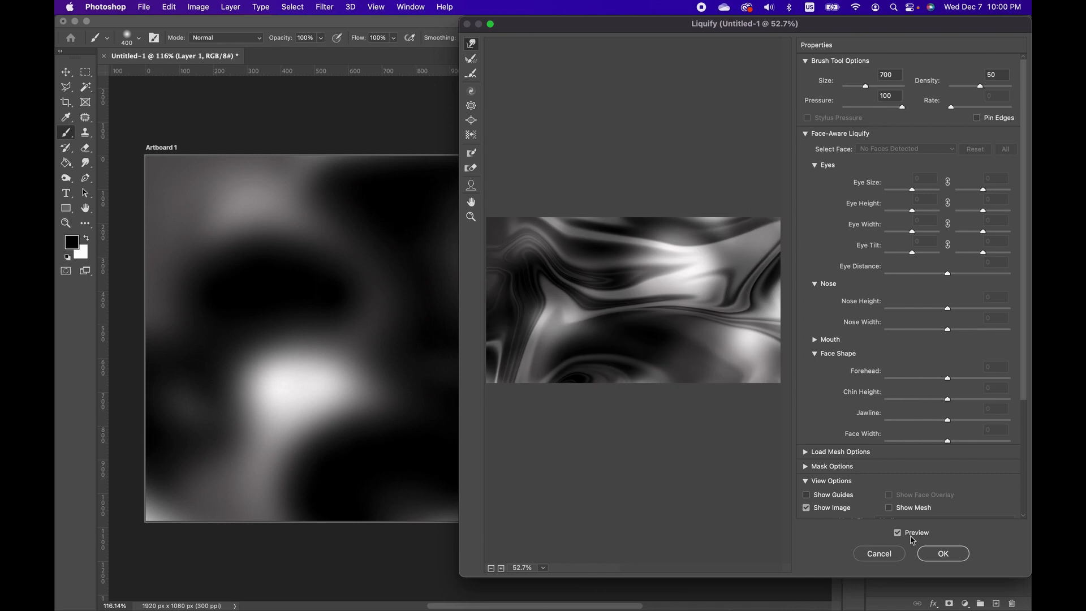
left_click(942, 554)
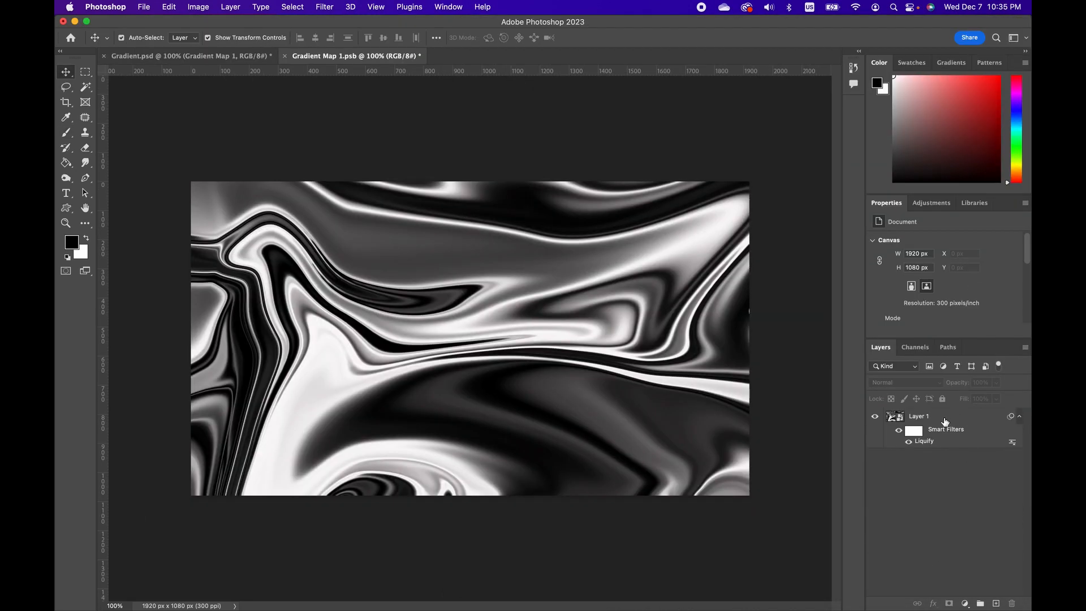
Step: Add a Gradient Map adjustment layer above Layer 1
left_click(945, 420)
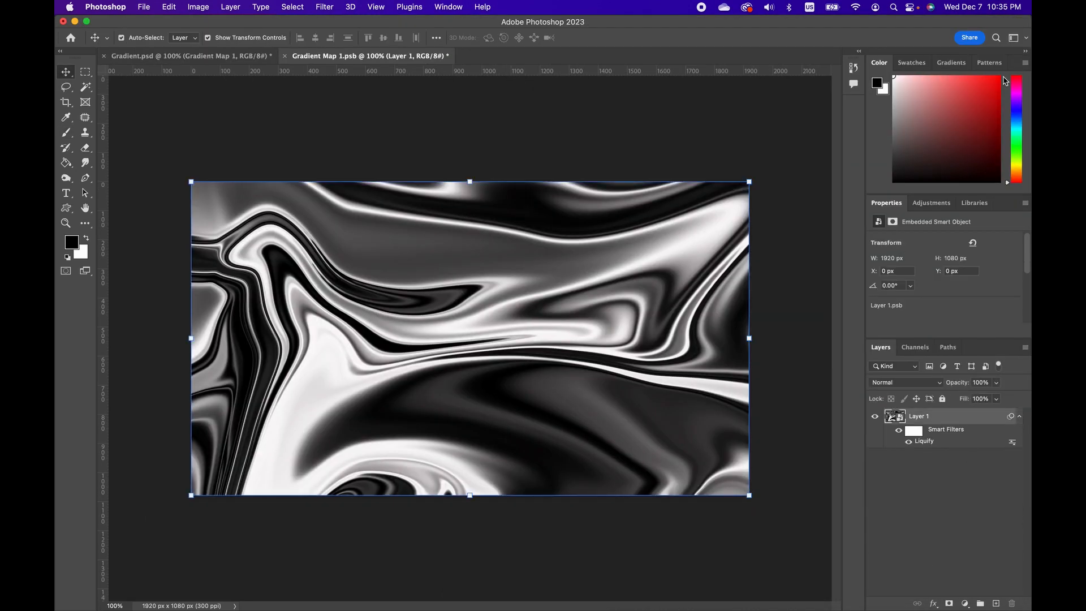
left_click(928, 209)
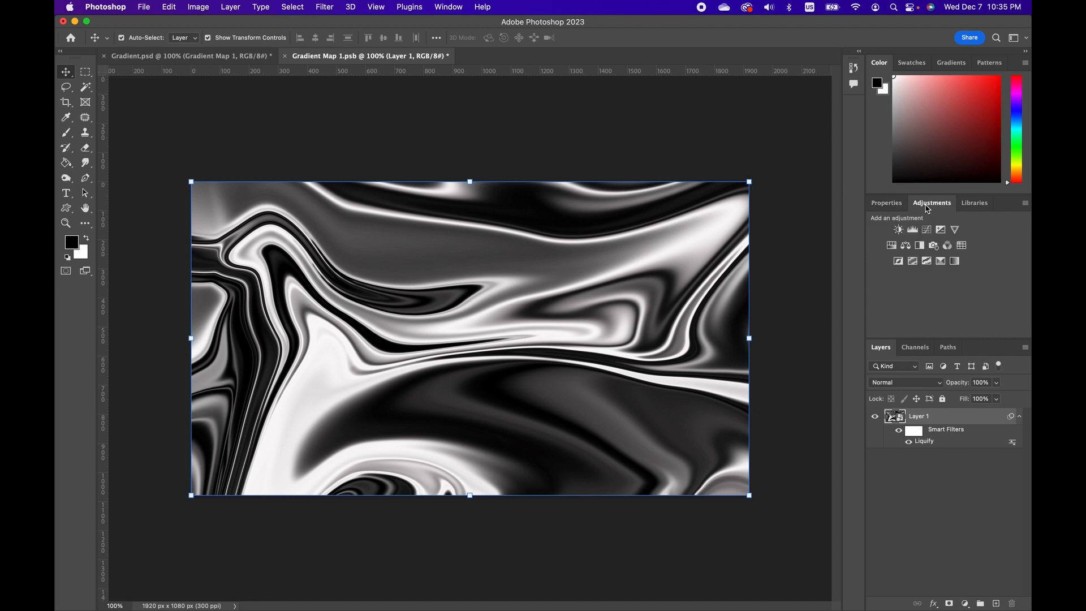
left_click(956, 262)
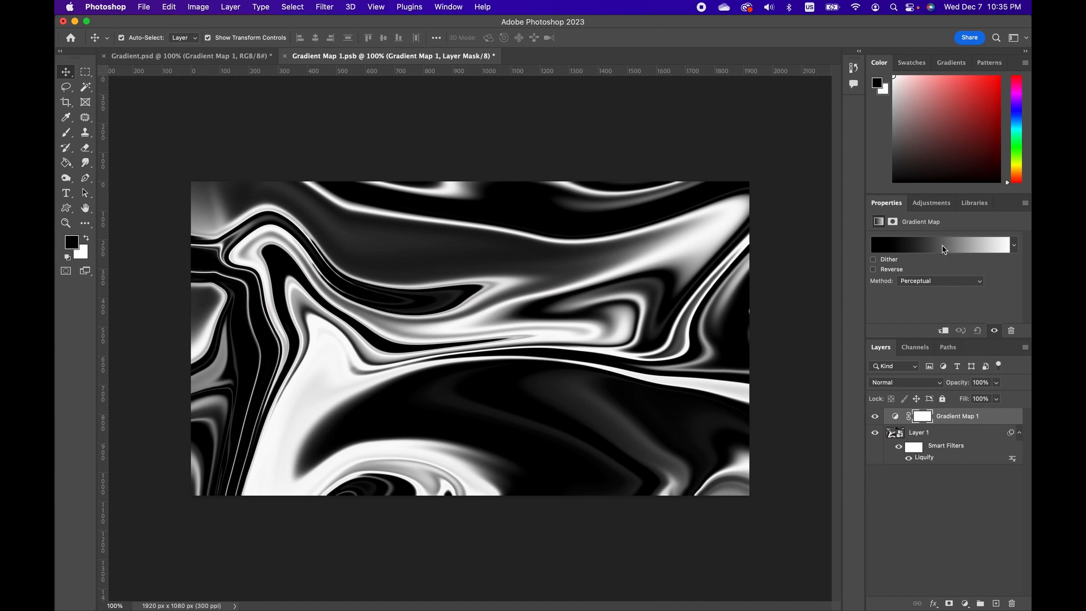
Step: Edit the gradient map, try Purple_03, and apply the custom yellow, magenta, purple, cyan and dark blue preset
left_click(943, 245)
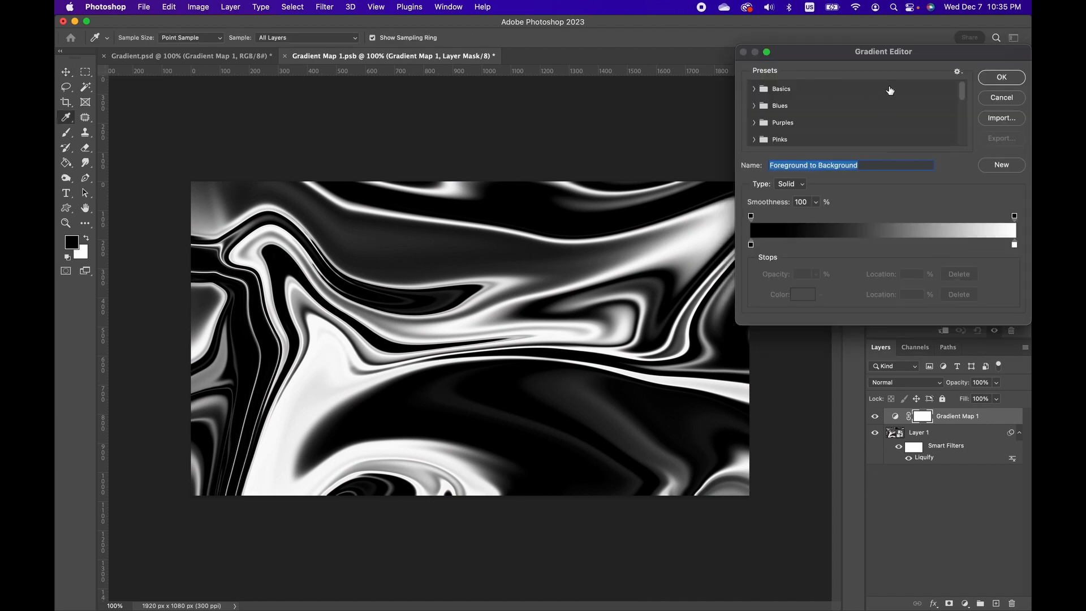
left_click(755, 125)
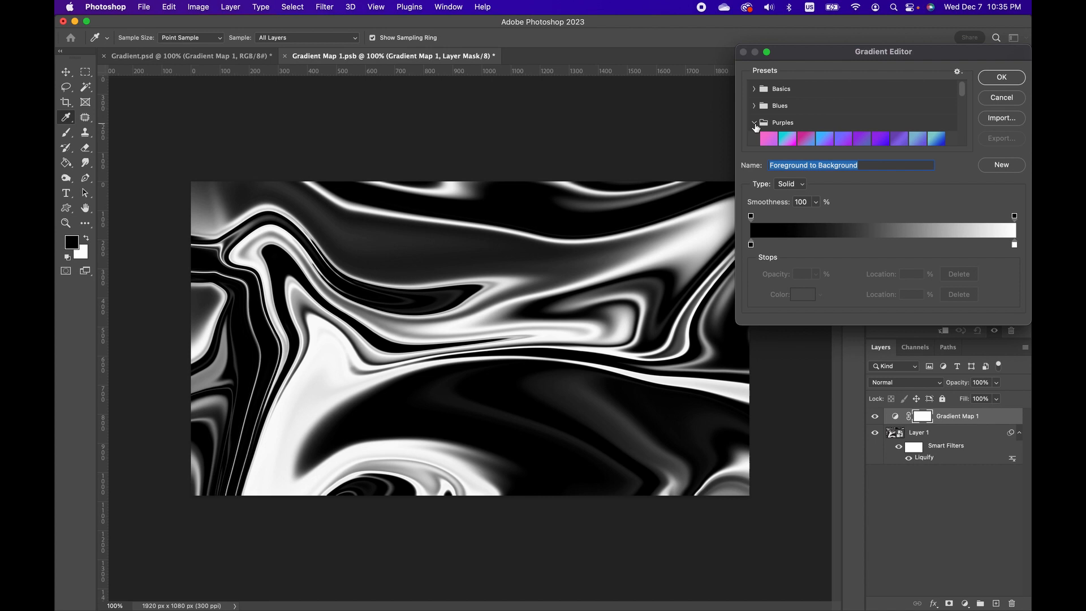
left_click(799, 141)
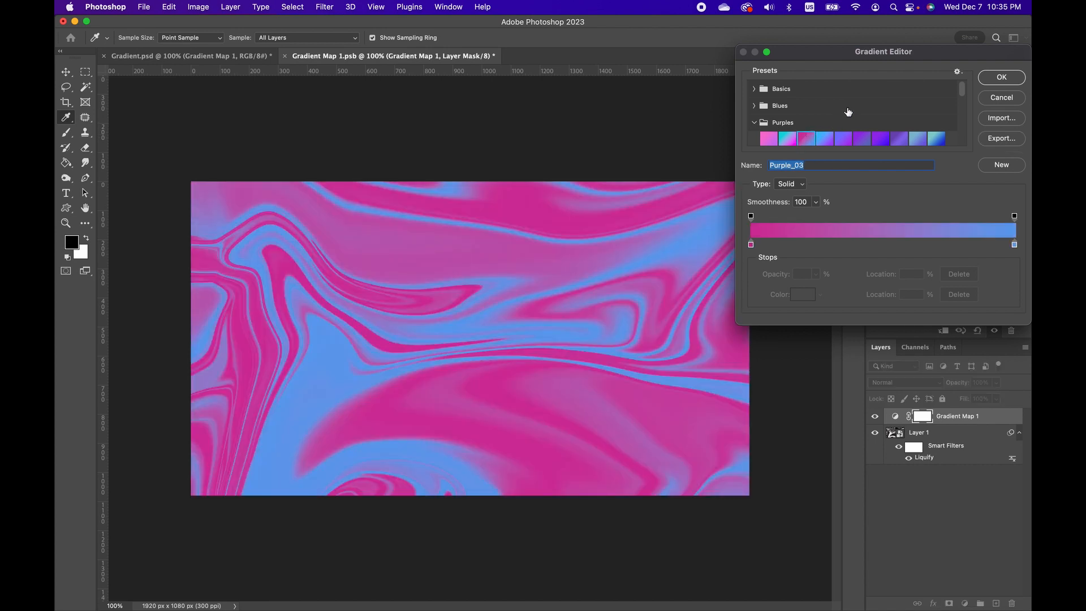
scroll(848, 111, "down", 10)
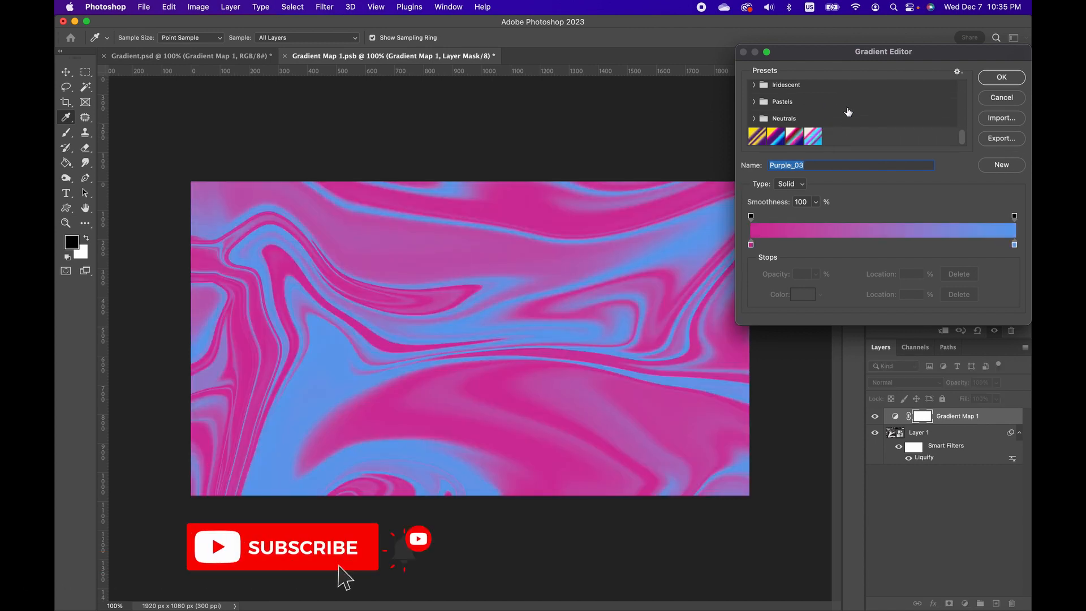
left_click(775, 136)
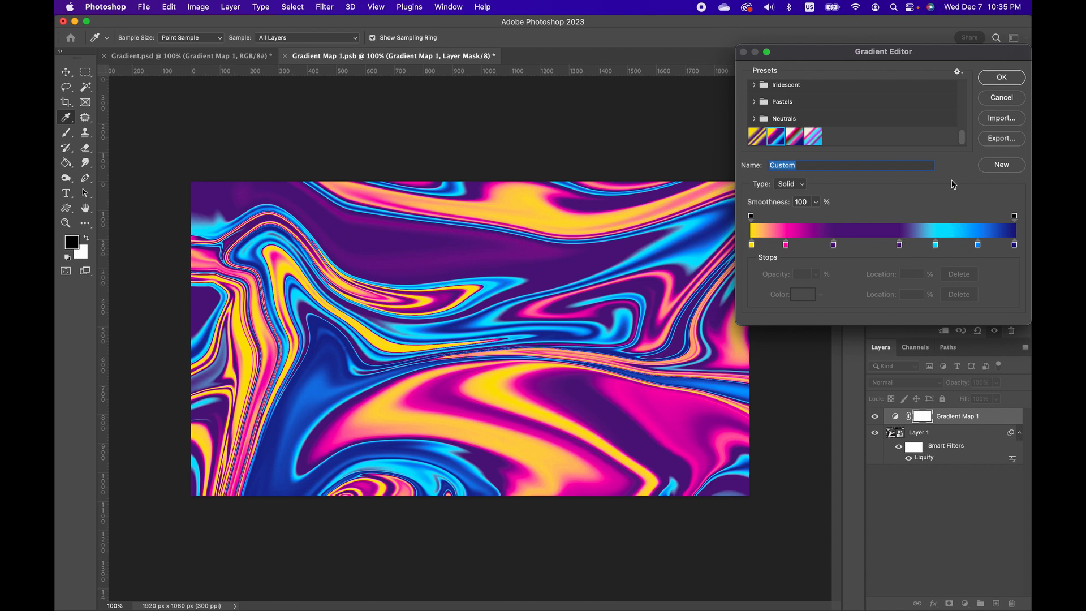
left_click(1001, 78)
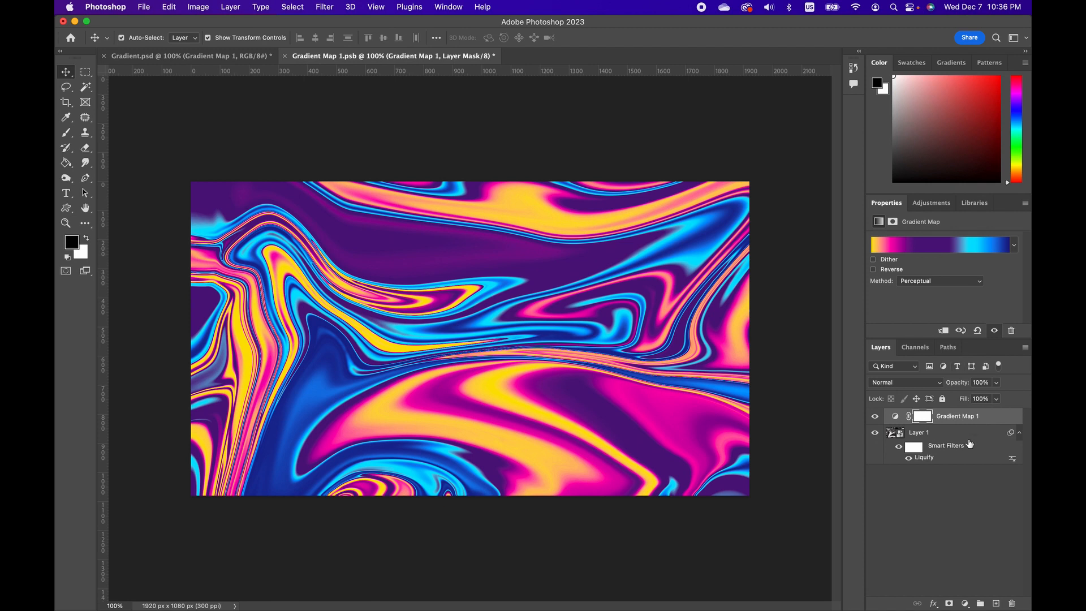
Step: Lasso a freeform blob about 1109 x 611 px around the middle of the swirls and add a new layer above Layer 1
left_click(678, 294)
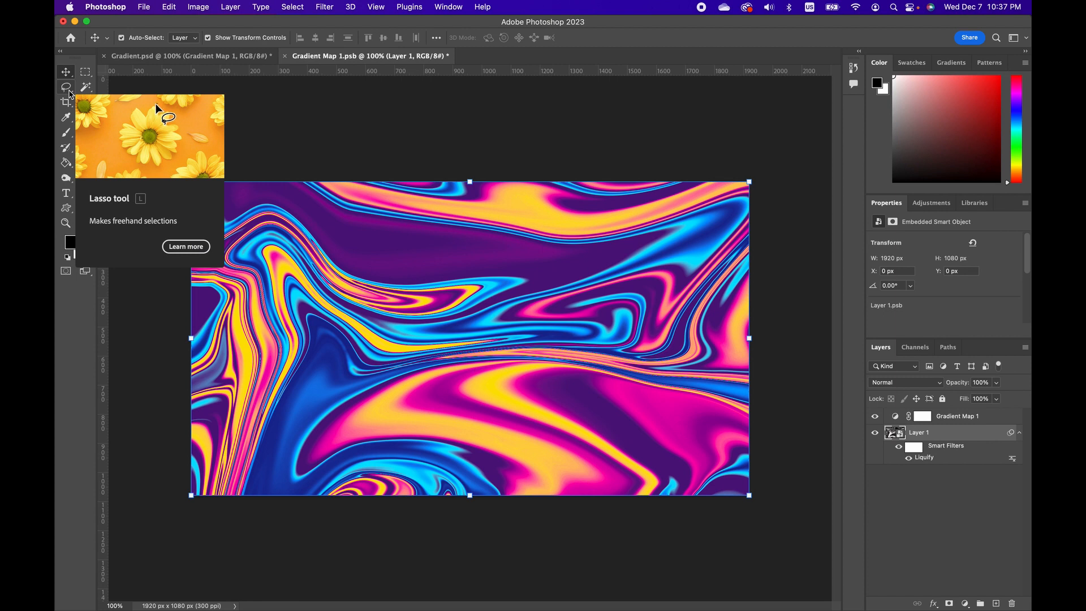
left_click(69, 89)
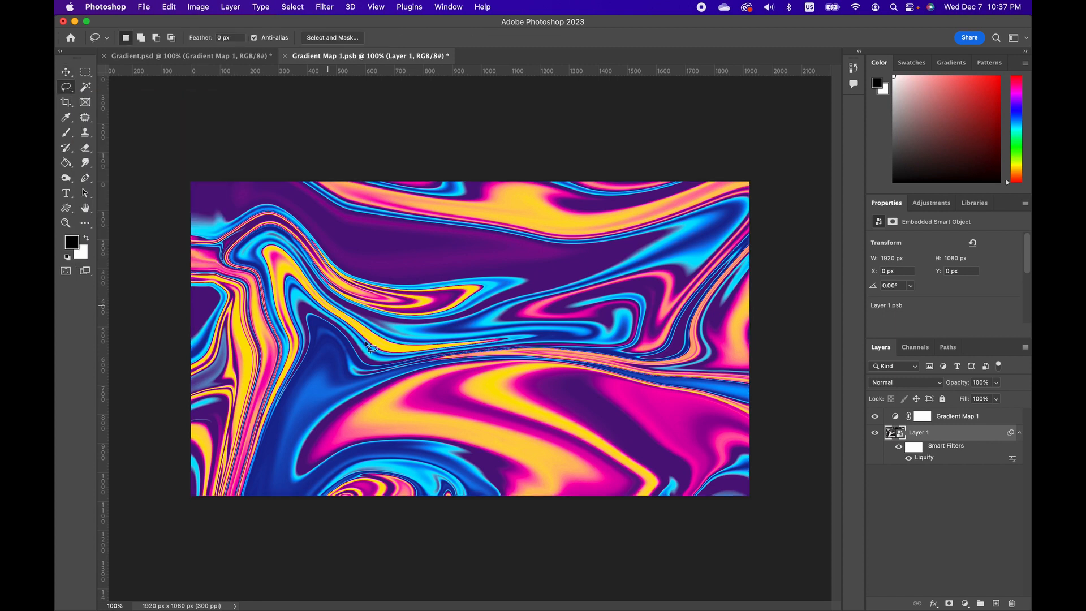
mouse_move(357, 255)
left_mouse_down()
mouse_move(272, 330)
mouse_move(392, 354)
mouse_move(381, 400)
mouse_move(427, 410)
mouse_move(554, 354)
mouse_move(591, 323)
mouse_move(547, 237)
mouse_move(415, 246)
mouse_move(384, 272)
mouse_move(358, 258)
left_mouse_up()
left_click(997, 604)
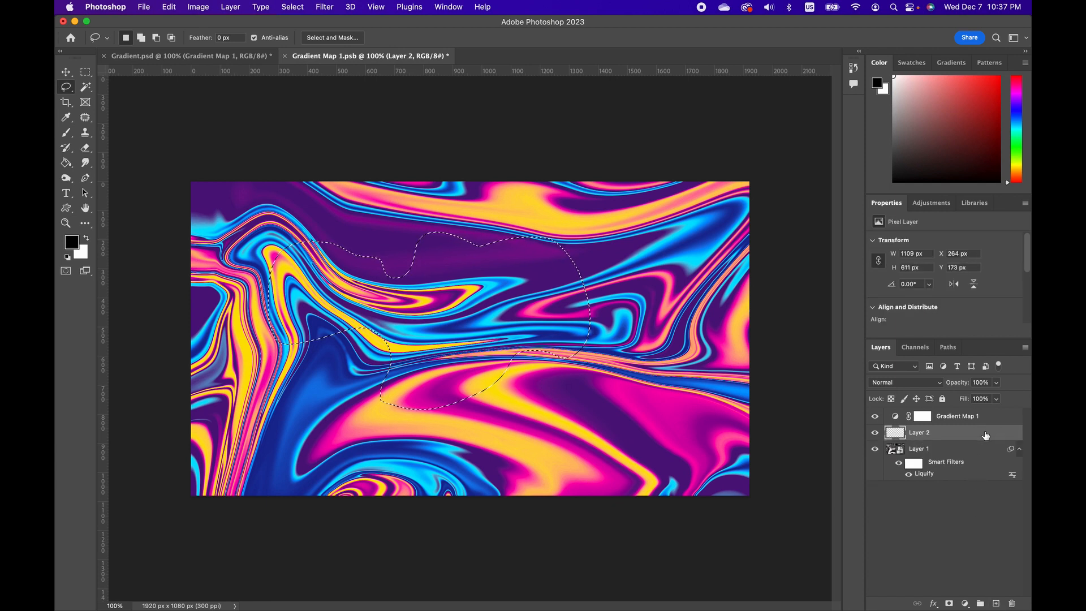
Step: Fill the blob selection on Layer 2 with black (000000) and move that layer above Gradient Map 1
key("g")
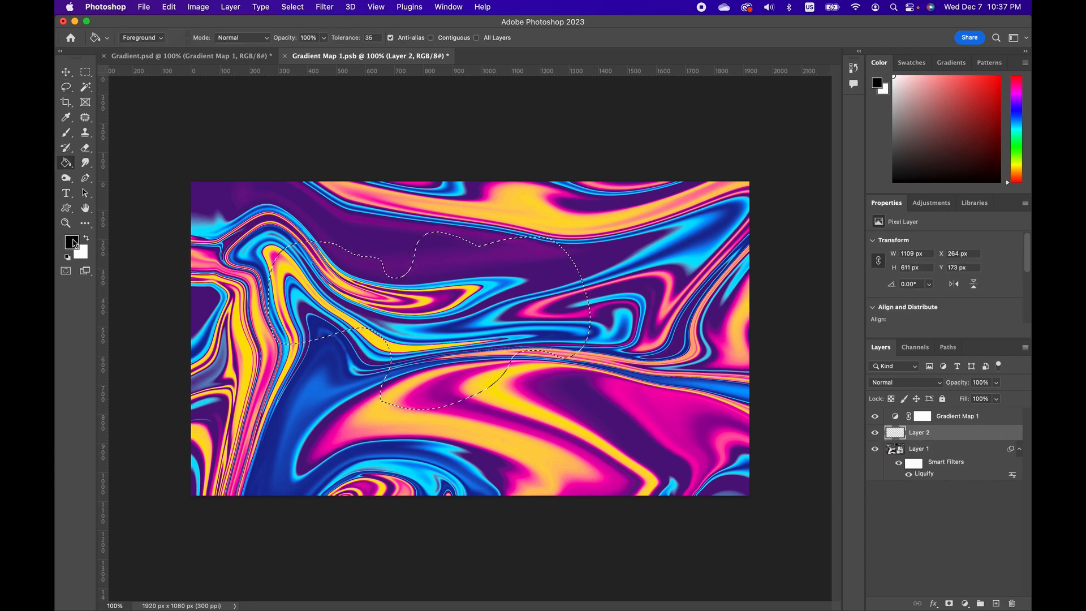
left_click(71, 244)
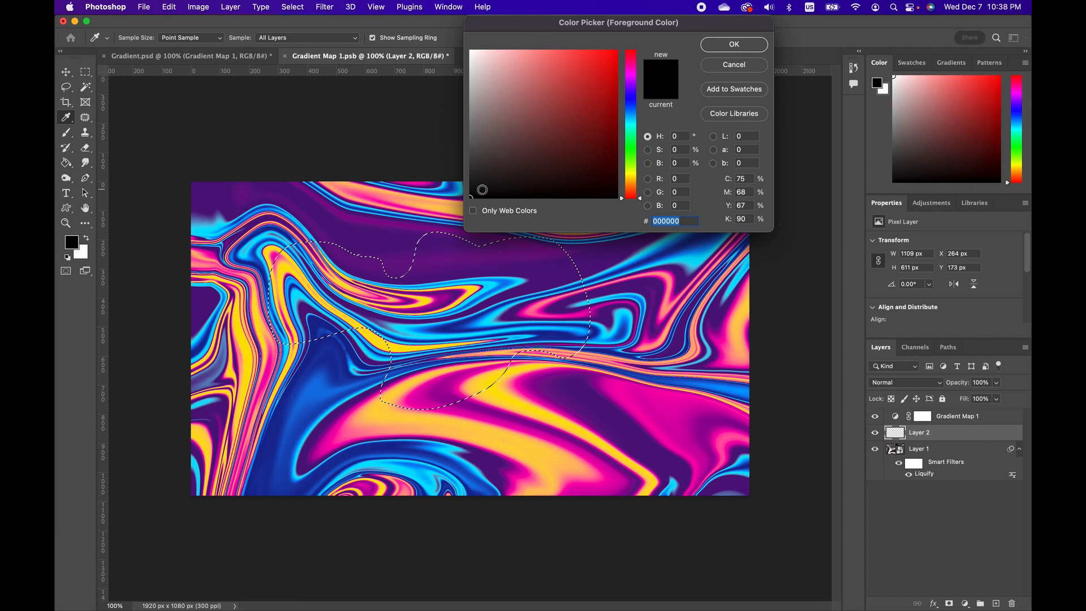
left_click(734, 44)
left_click(470, 278)
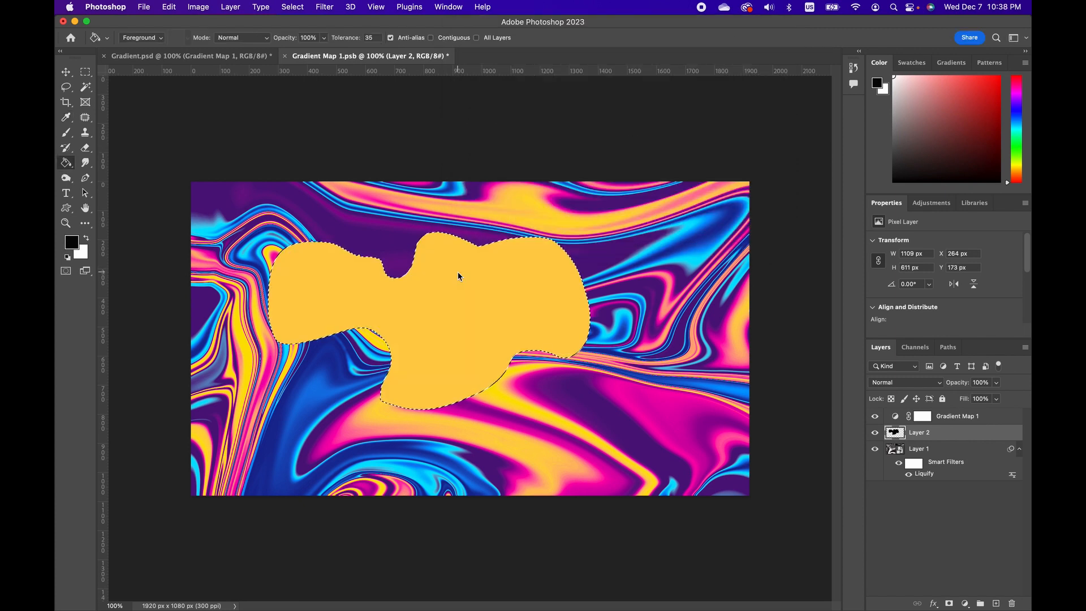
left_click_drag(944, 432, 949, 417)
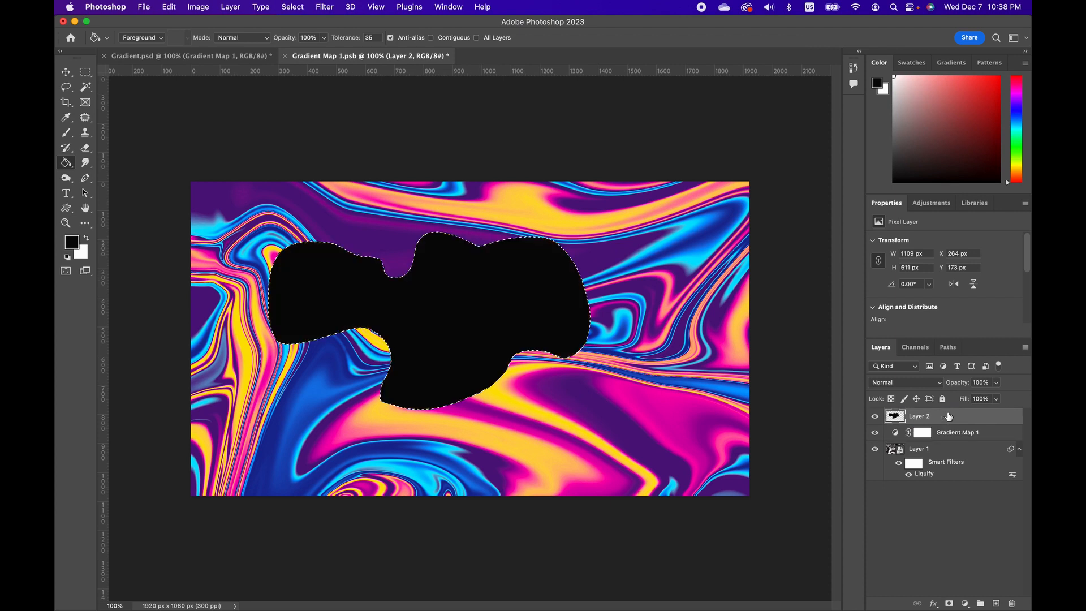
Step: Deselect the blob outline and convert Layer 2 to a Smart Object
left_click(66, 73)
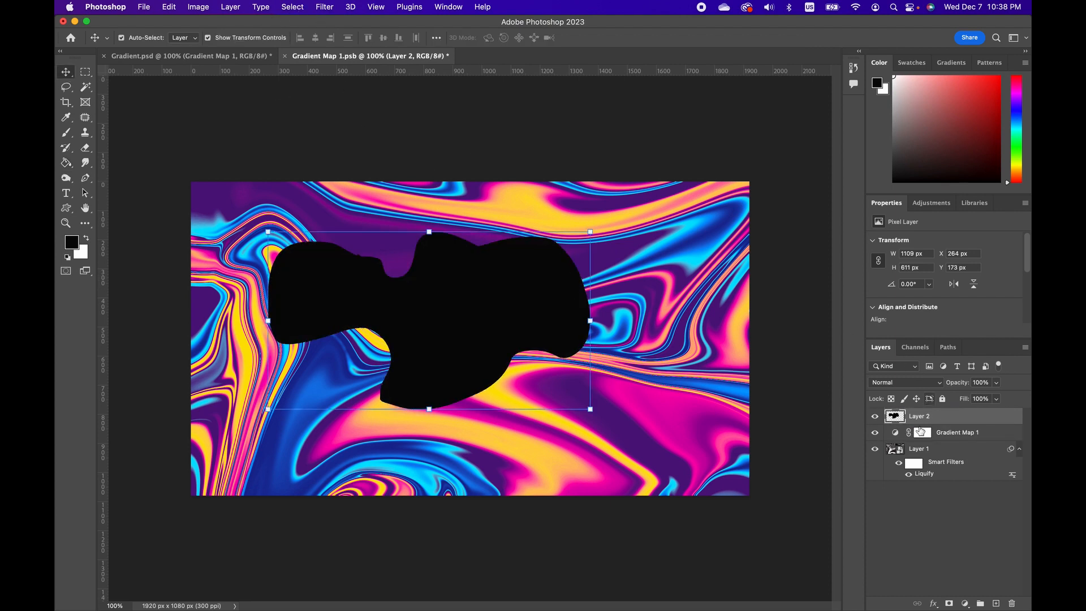
right_click(921, 418)
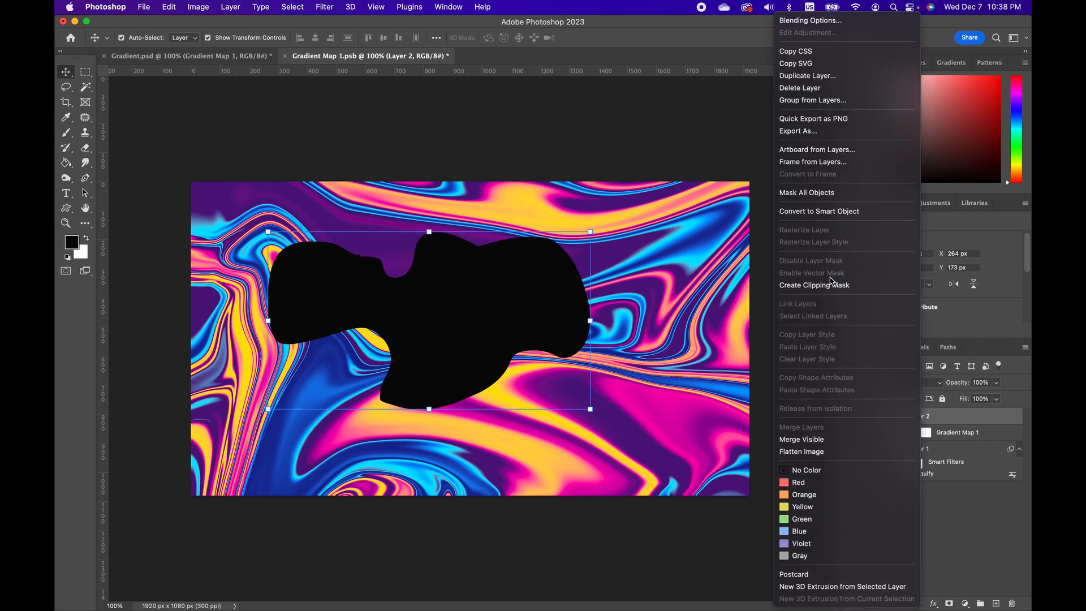
left_click(858, 210)
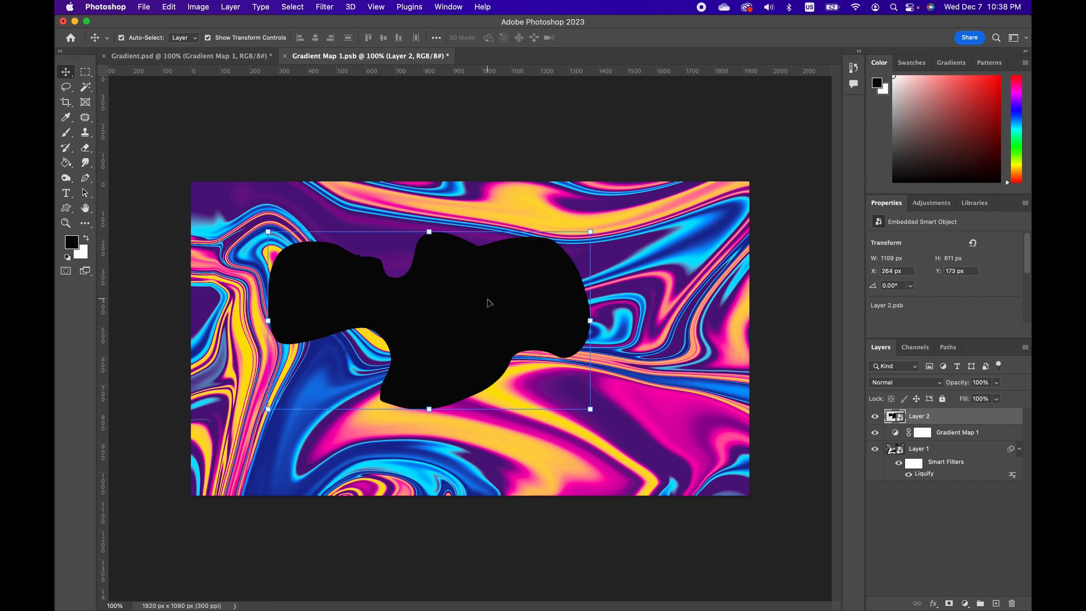
Step: Apply a Spin Radial Blur of amount 32 at Good quality to Layer 2 and shift it to about X 42 px, Y 88 px
left_click(325, 8)
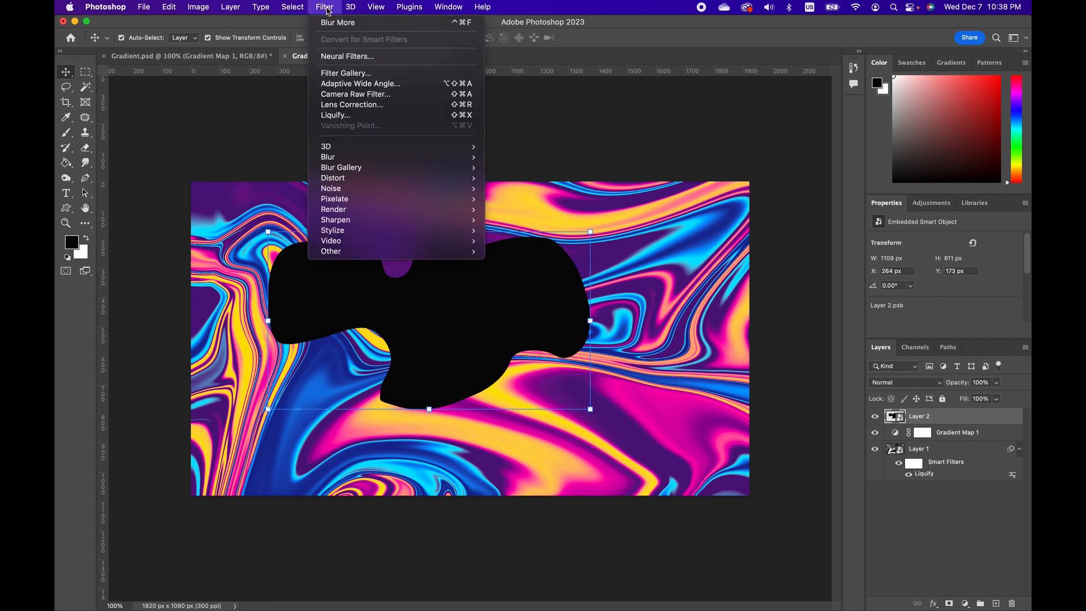
mouse_move(374, 158)
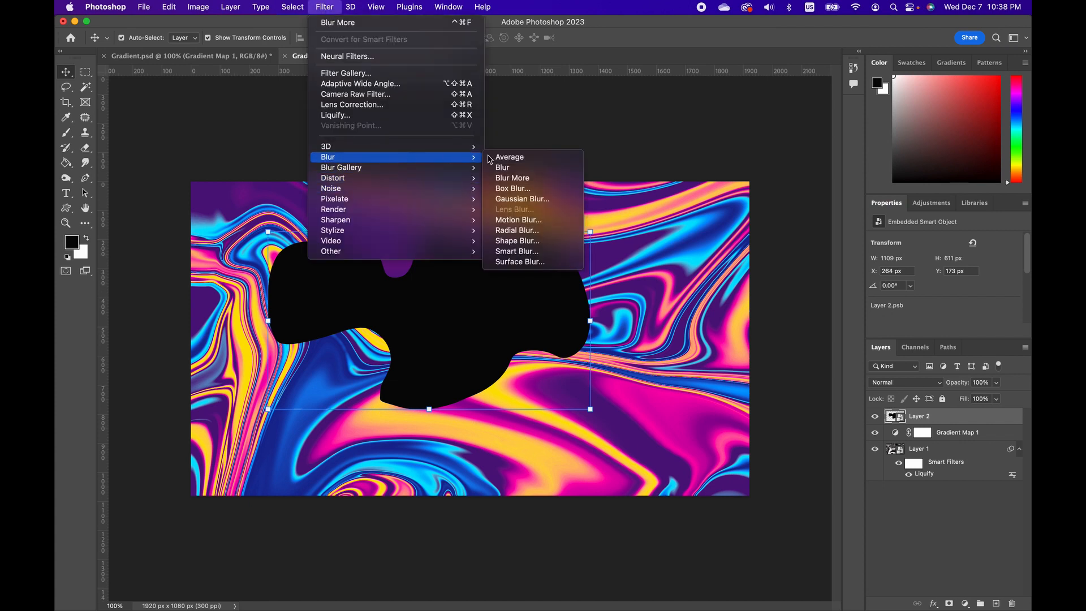
left_click(527, 231)
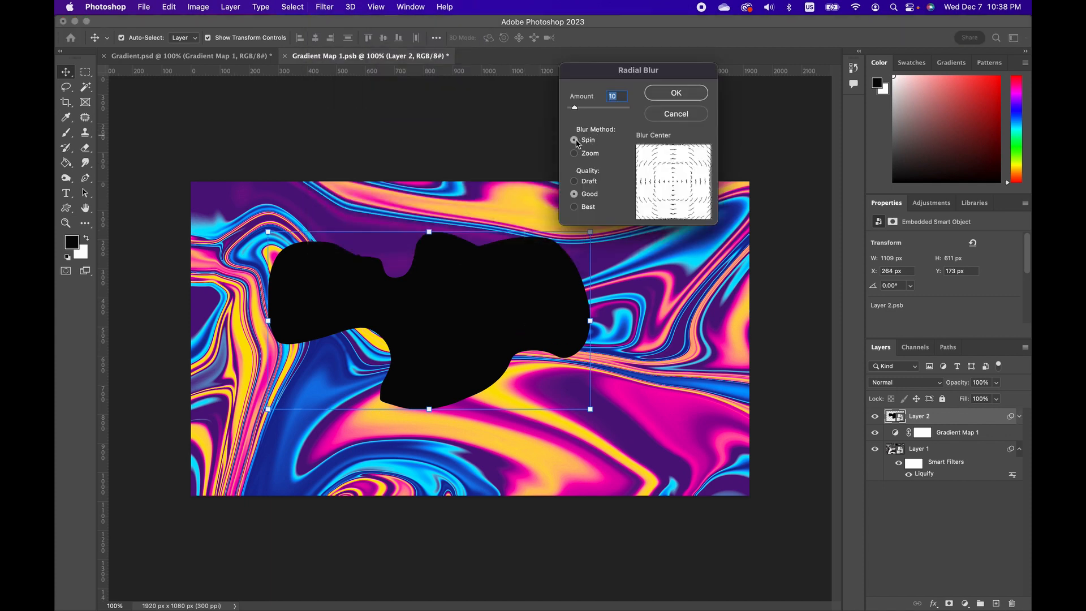
left_click(574, 154)
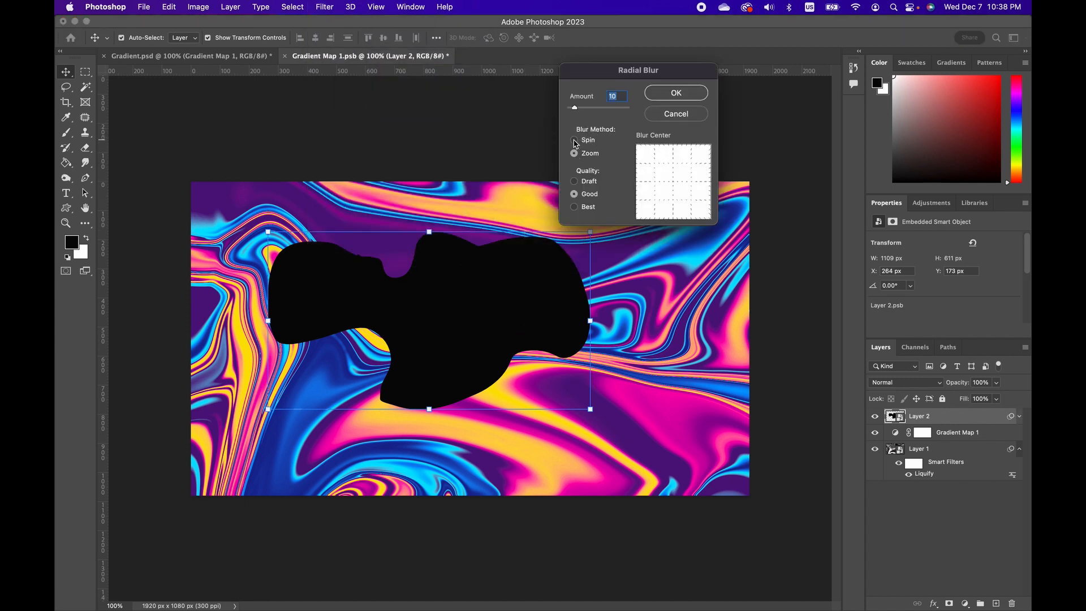
left_click(574, 139)
left_click(588, 108)
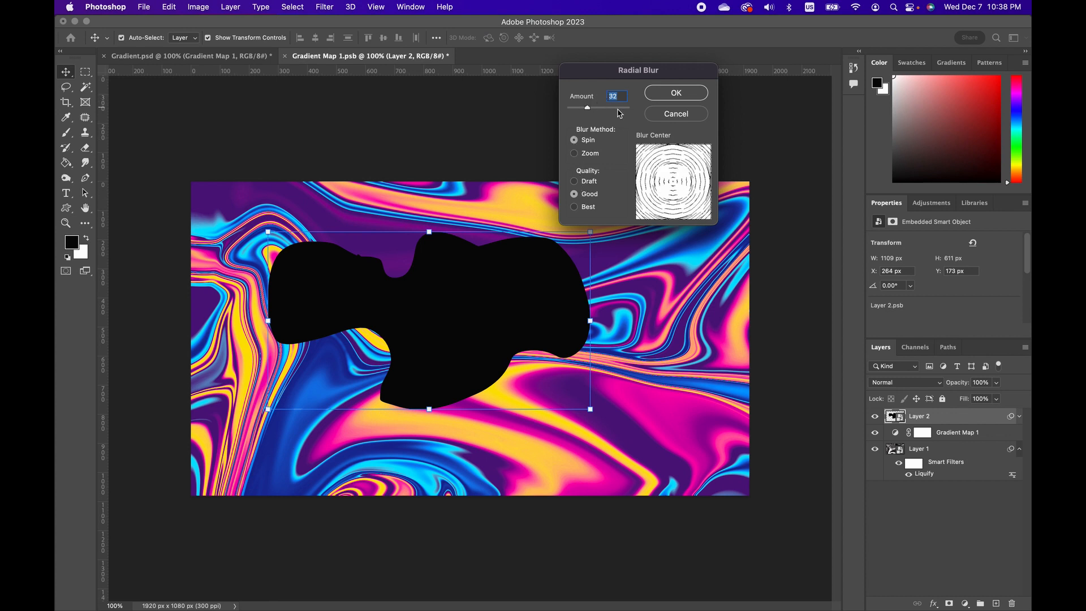
left_click(668, 97)
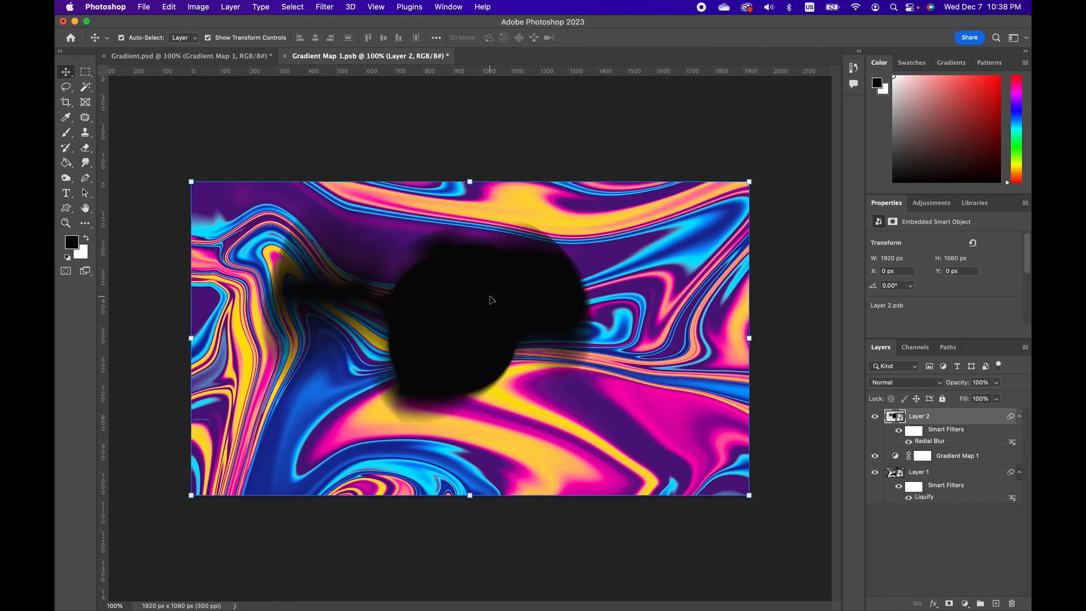
left_click_drag(492, 300, 506, 326)
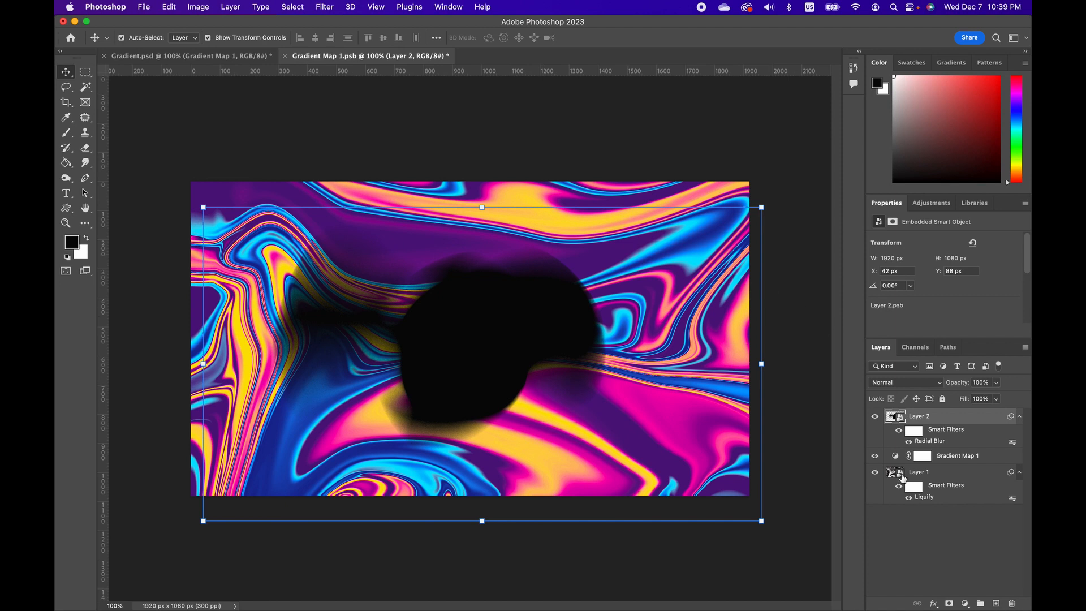
Step: Move Layer 2 below Layer 1 and clip Layer 1 to the blurred blob
left_click_drag(951, 415, 948, 502)
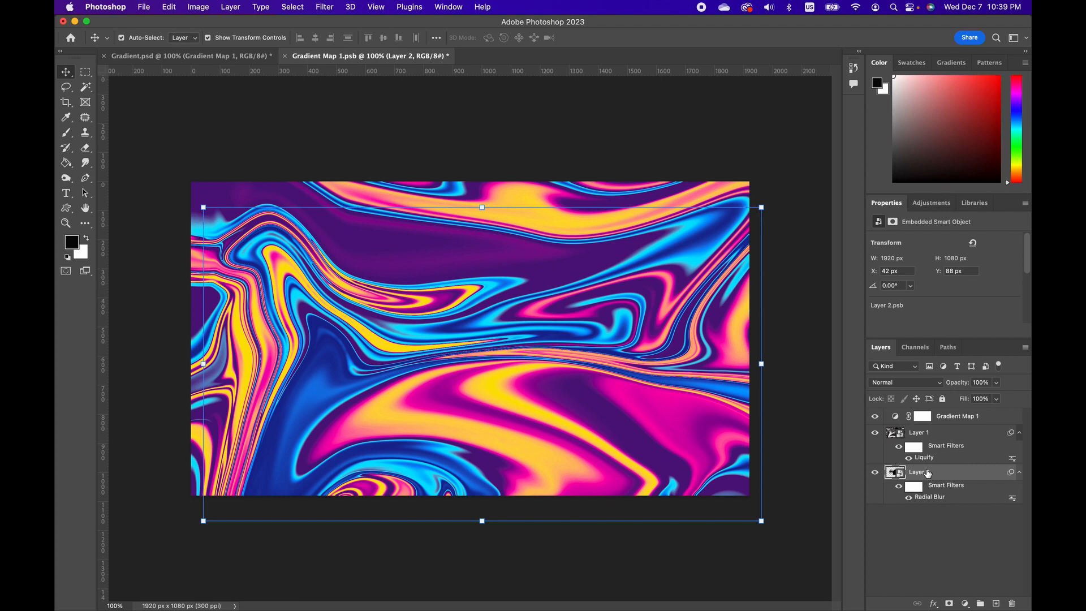
left_click_drag(925, 472, 900, 463)
left_click(900, 463, "alt")
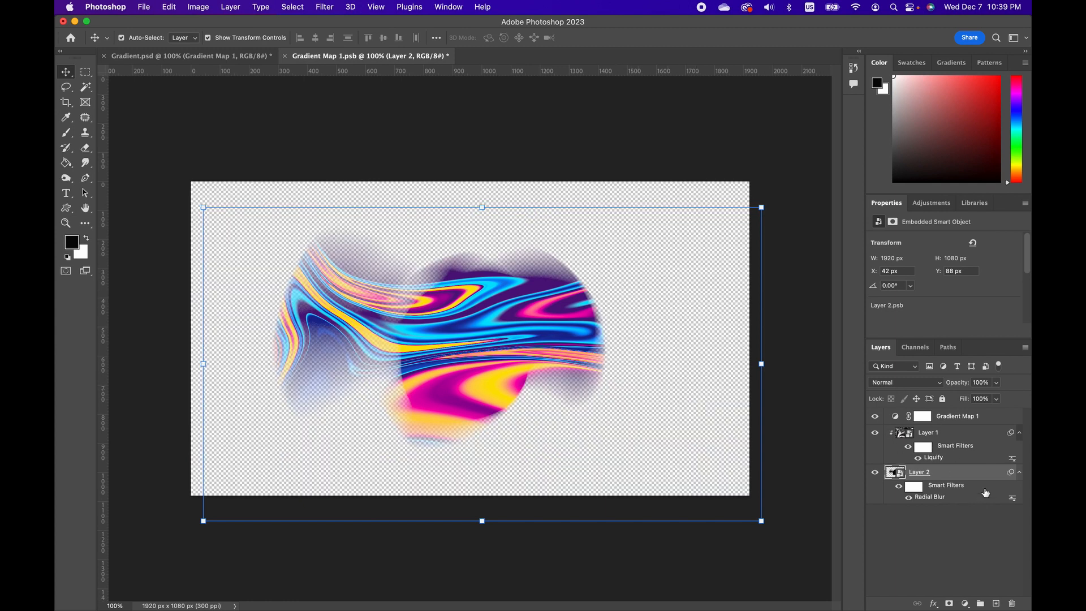
Step: Create a Solid Color fill layer in cyan #1cddf9 sampled from the swirls and place it below Layer 2
left_click(997, 604)
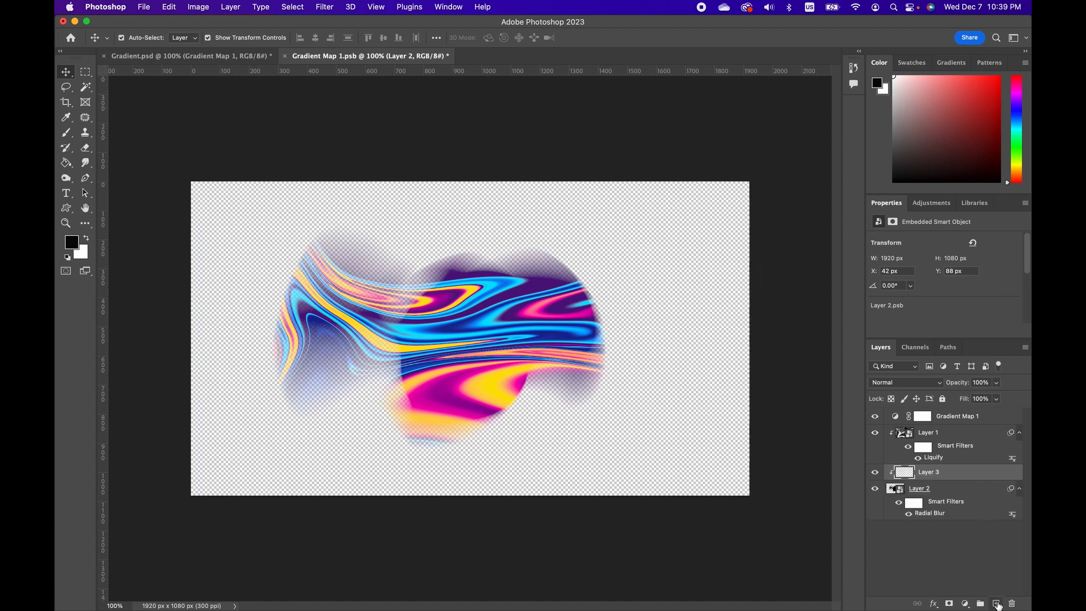
key("super+z")
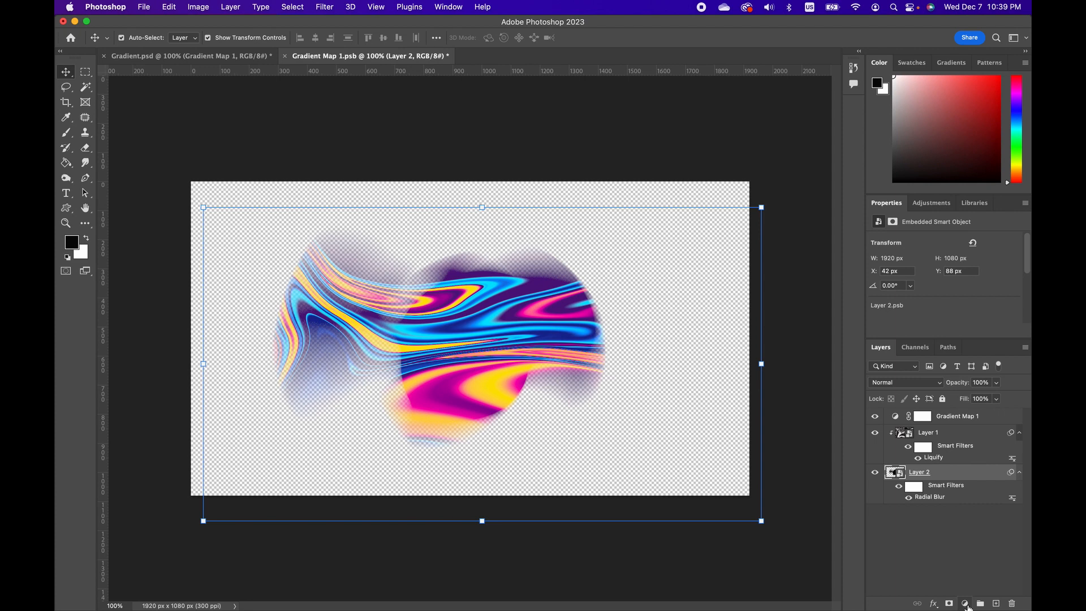
left_click(967, 604)
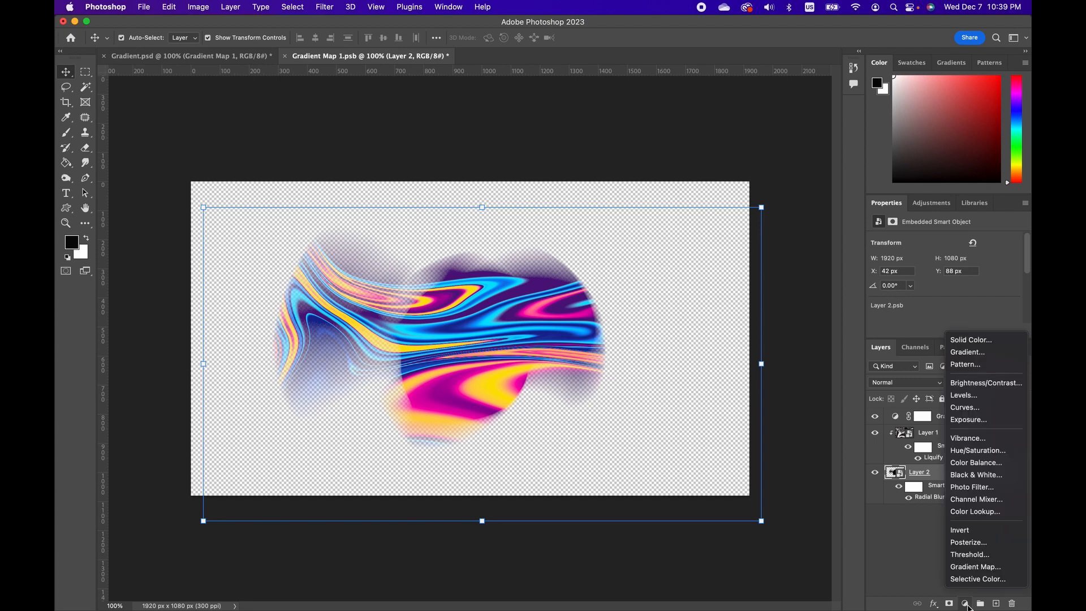
left_click(986, 340)
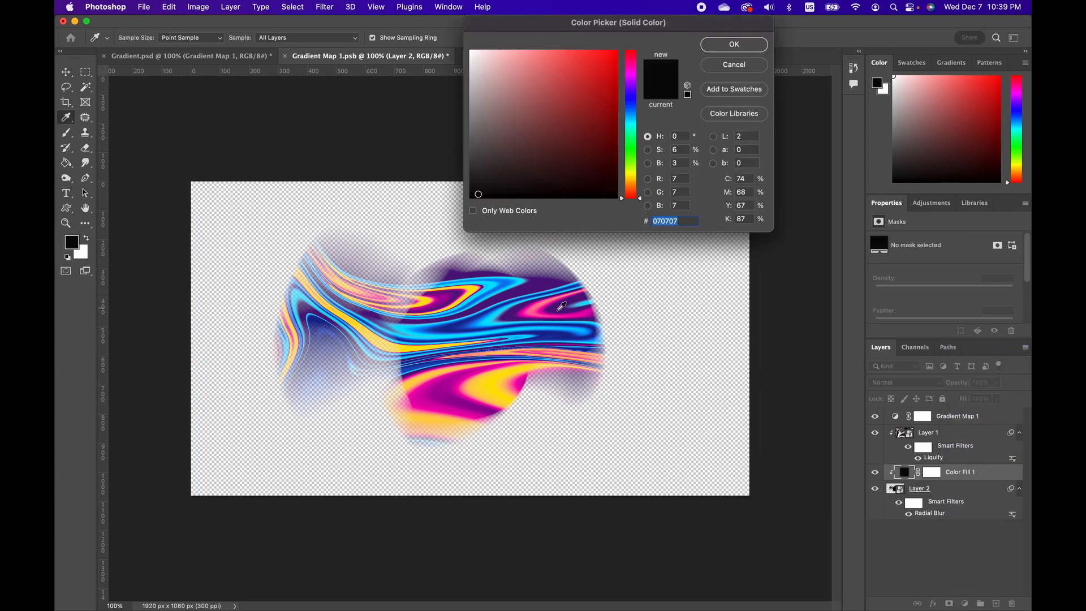
left_click(494, 309)
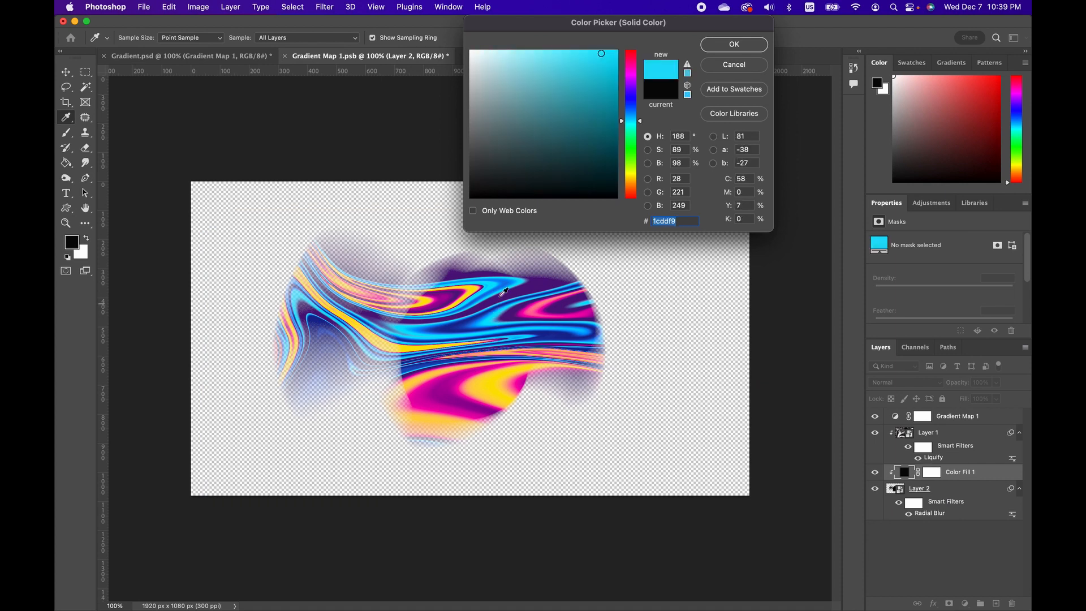
left_click(744, 40)
left_click_drag(973, 472, 955, 521)
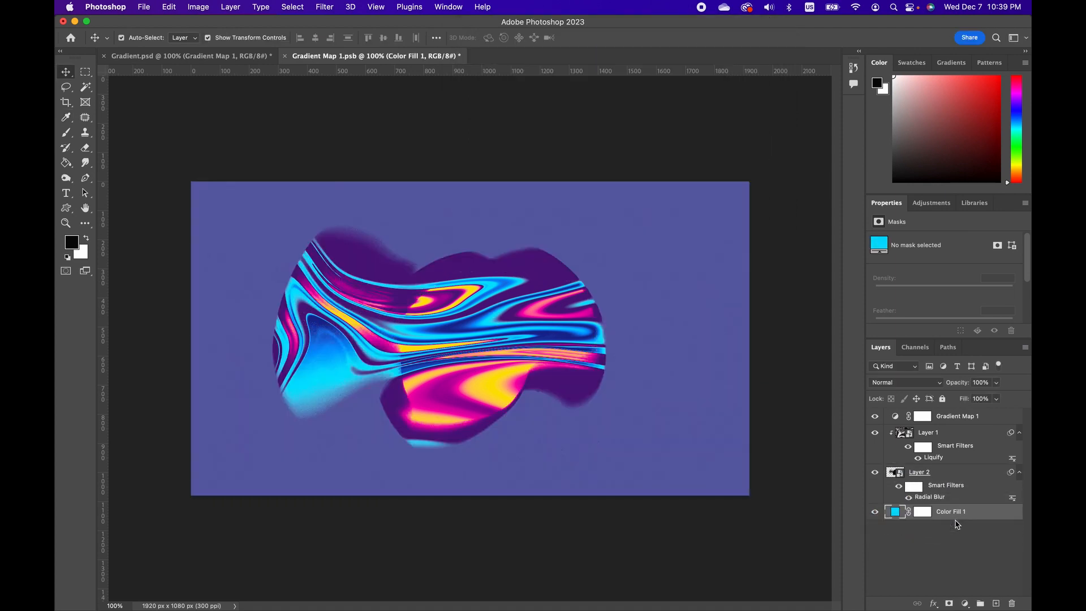
Step: Convert Layer 1 and the Gradient Map 1 adjustment together into one Smart Object and clip it to Layer 2
left_click(955, 434)
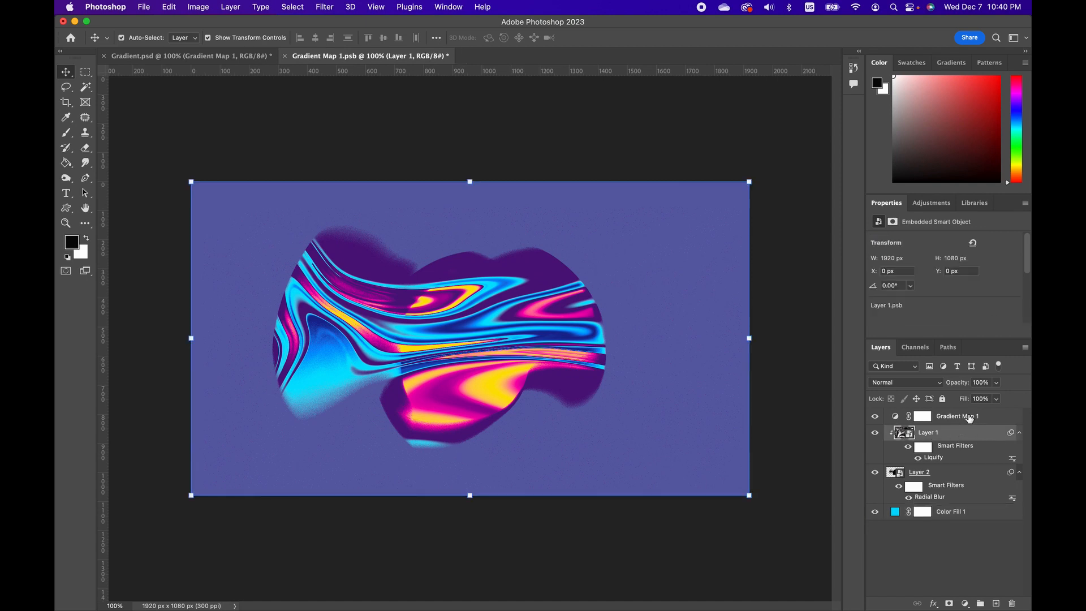
left_click(970, 418, "shift")
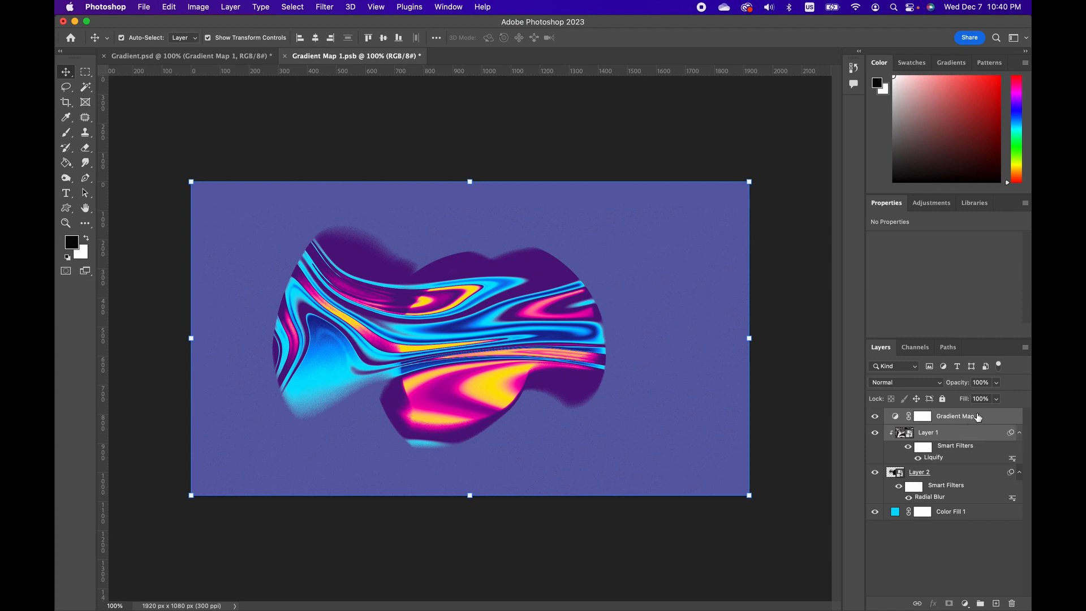
right_click(978, 417)
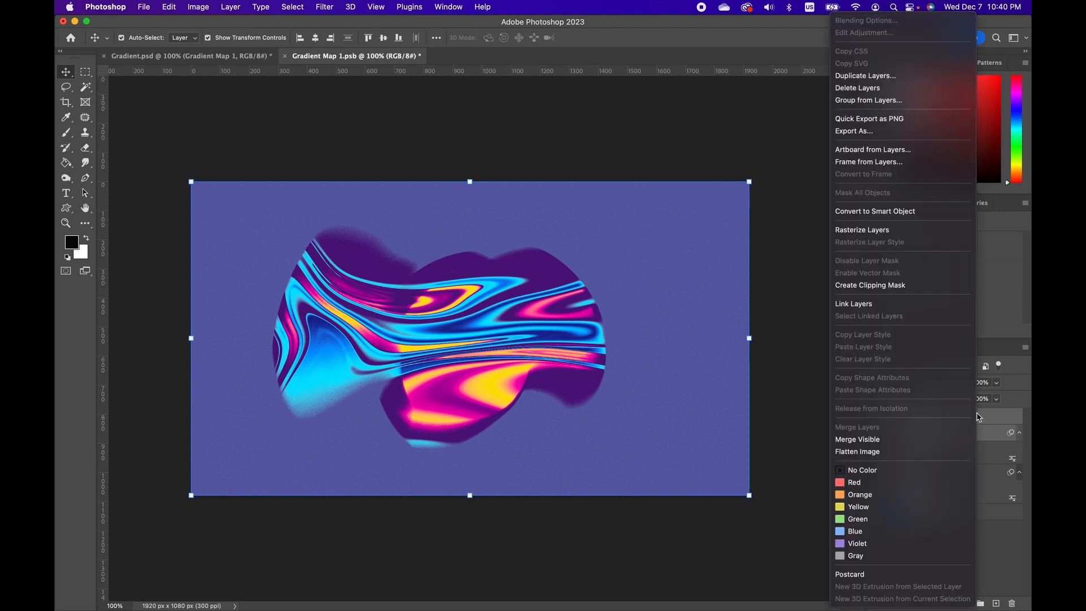
left_click(896, 213)
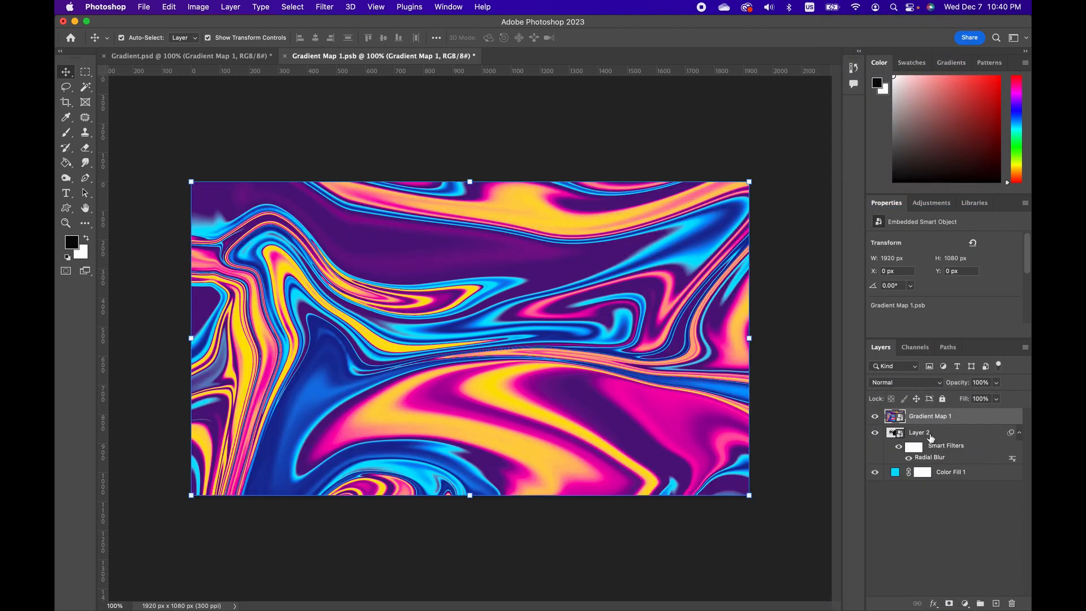
left_click(898, 423, "alt")
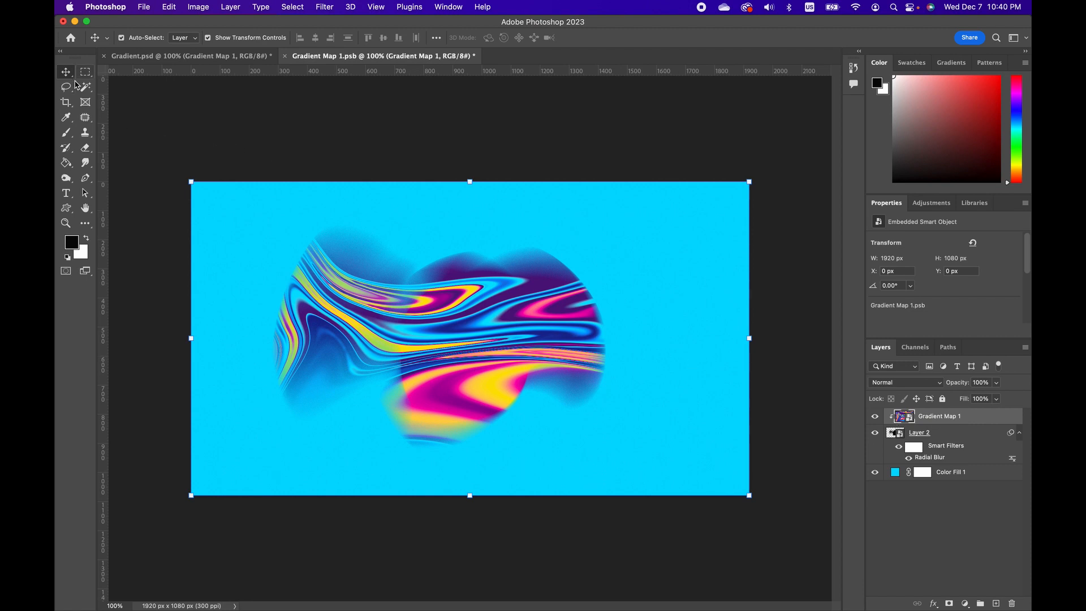
Step: Scale the Gradient Map 1 and Layer 2 layers together to about 129.6% and recentre the blob on the canvas
left_click(944, 436, "shift")
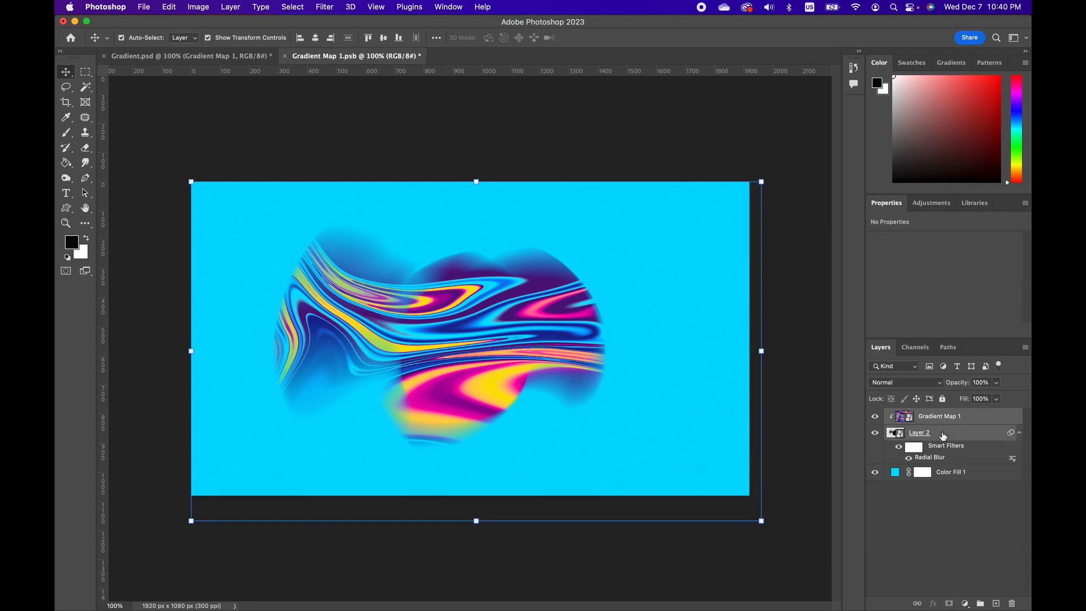
left_click(762, 519)
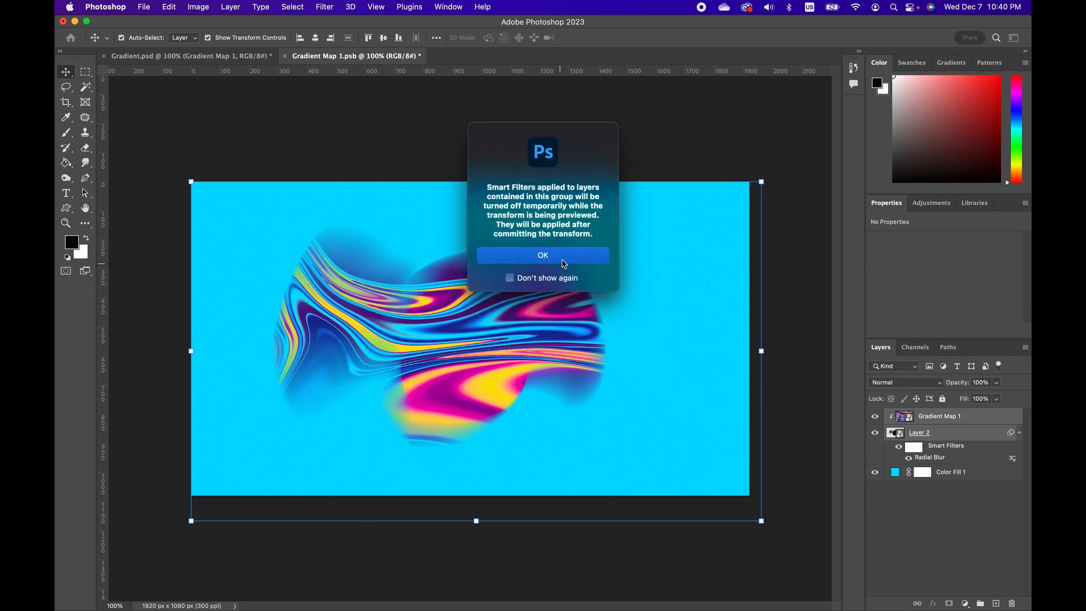
left_click(564, 263)
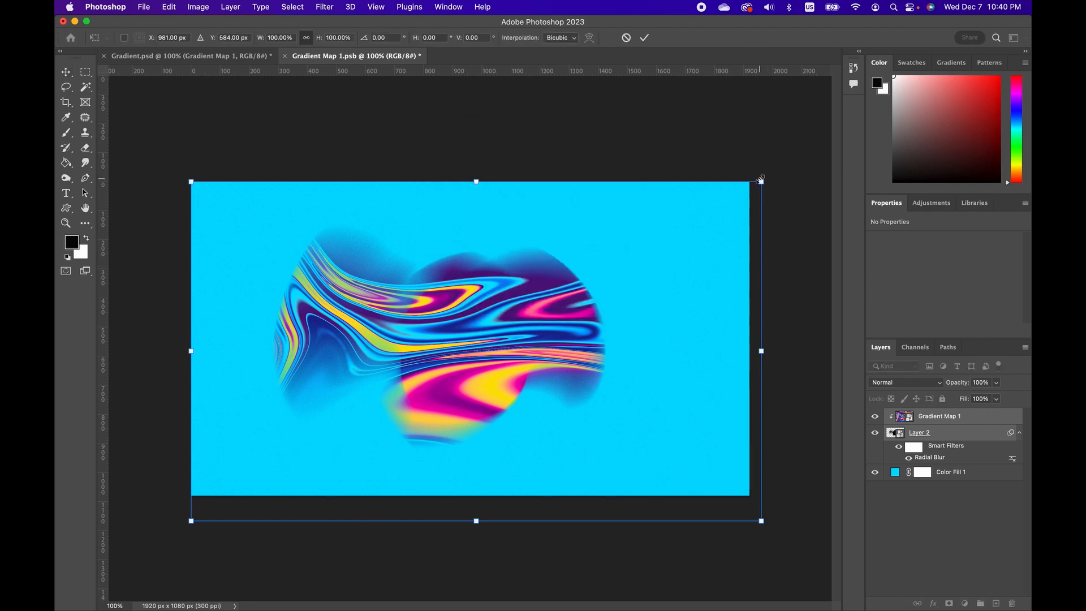
left_click_drag(762, 180, 930, 81)
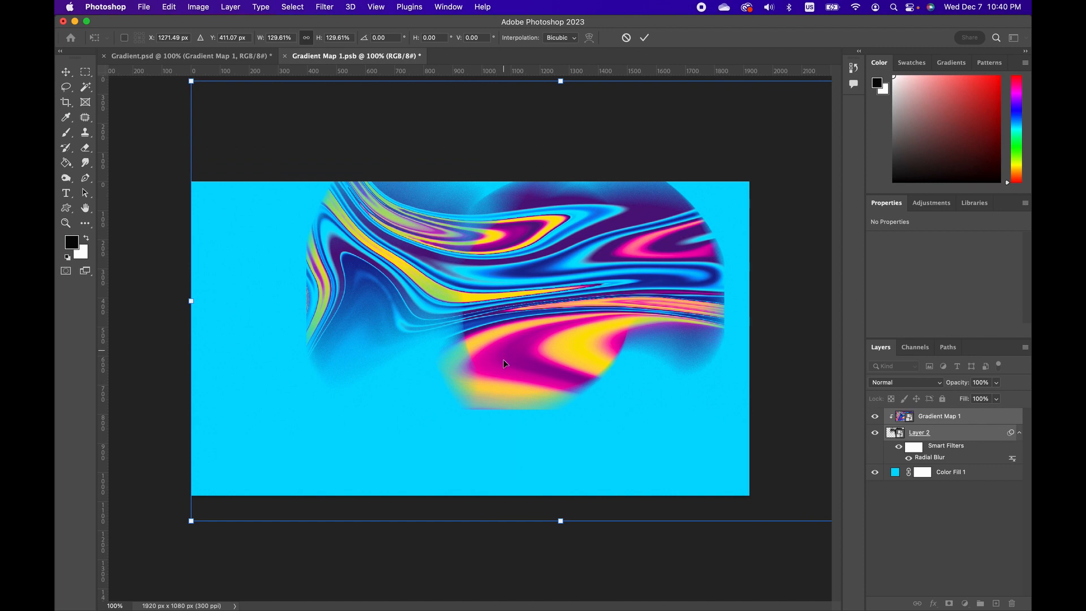
key("Return")
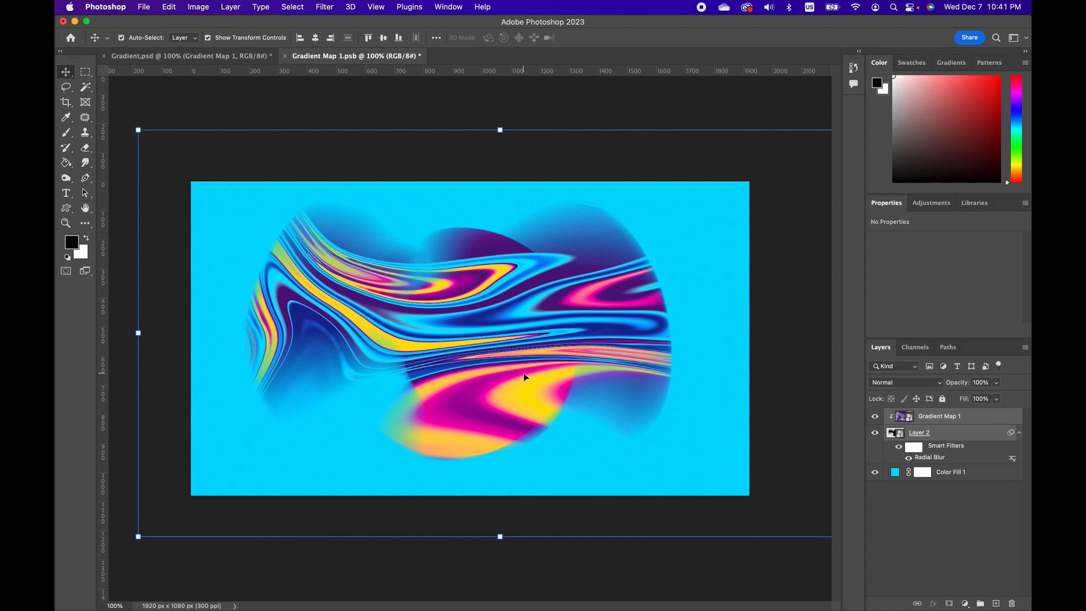
Step: Apply the Blur More filter to Layer 2
left_click(955, 434)
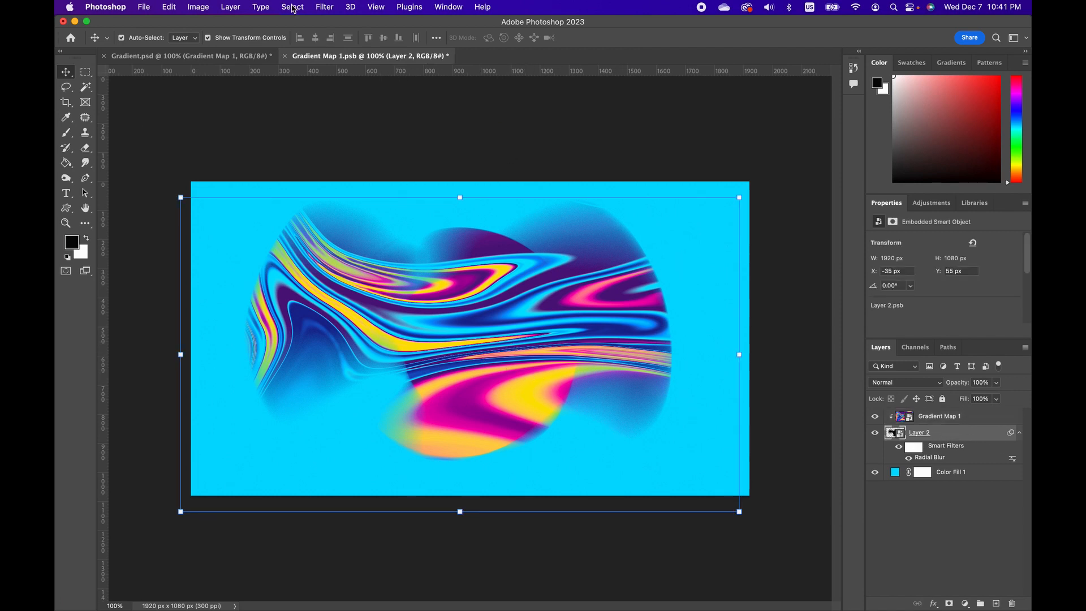
left_click(329, 10)
mouse_move(354, 158)
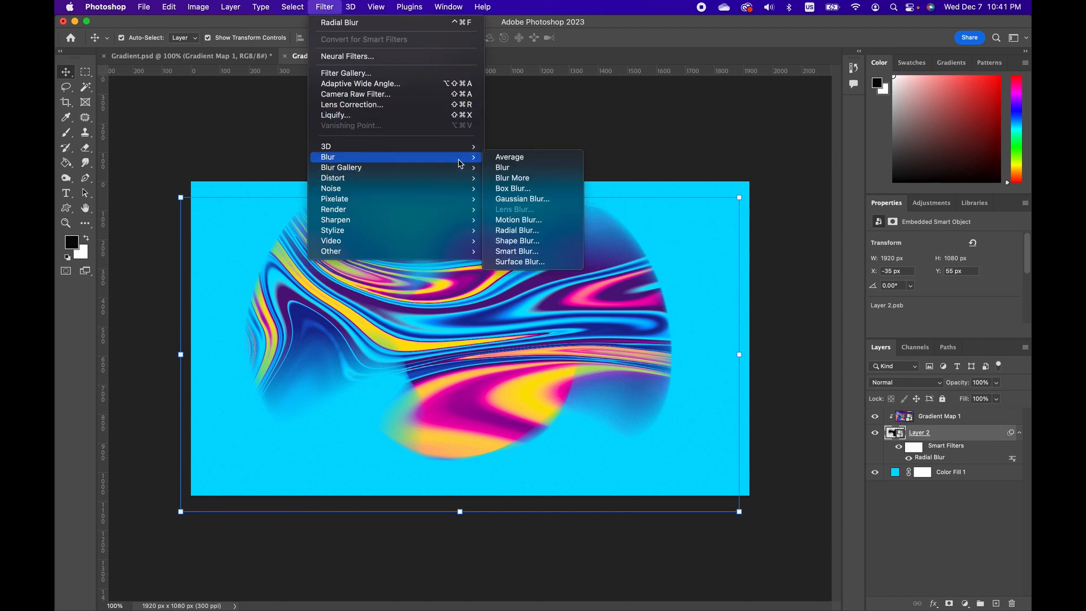
left_click(516, 178)
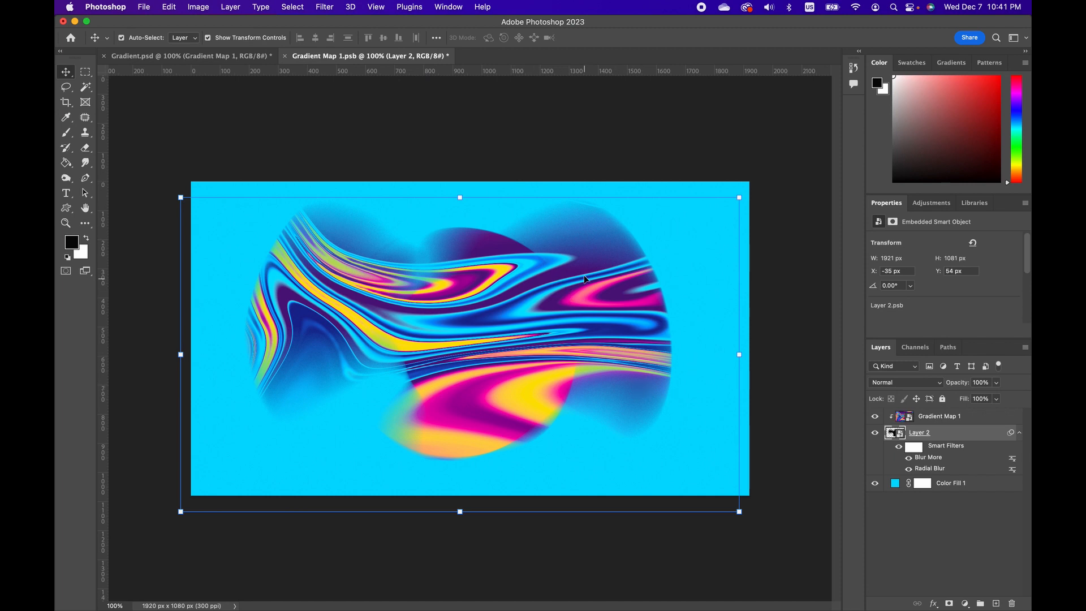
Step: Apply a Motion Blur to Layer 2 with an angle of 30° and a distance of 240 pixels
left_click(324, 7)
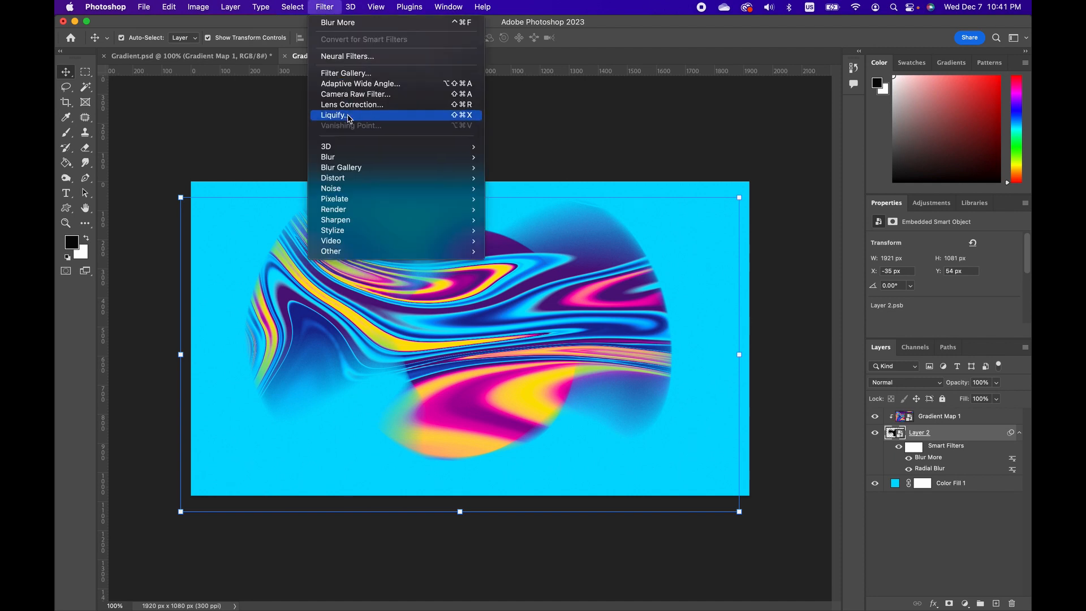
mouse_move(358, 151)
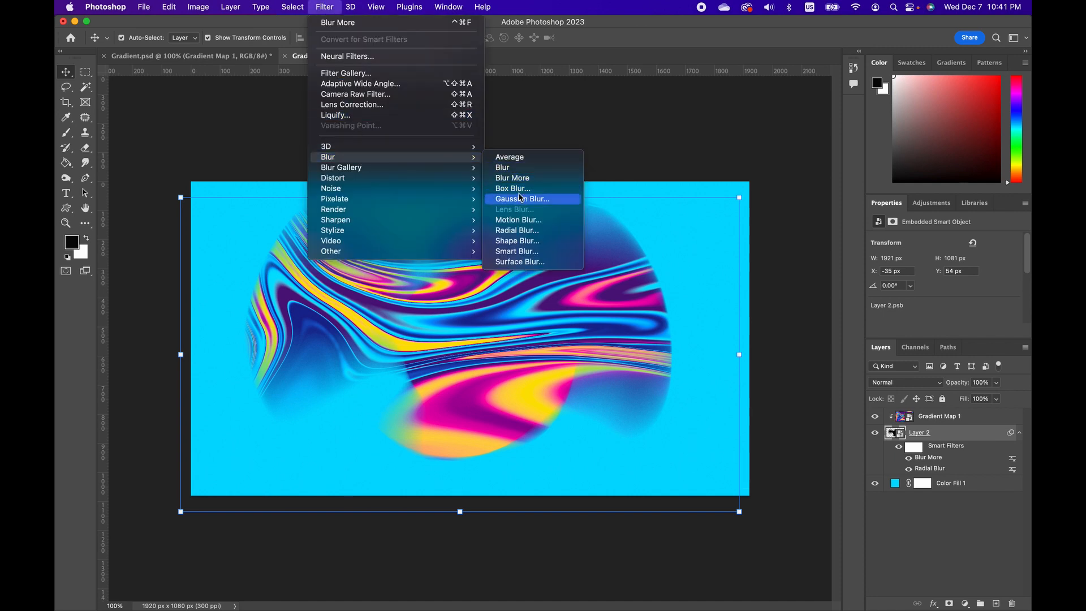
left_click(519, 220)
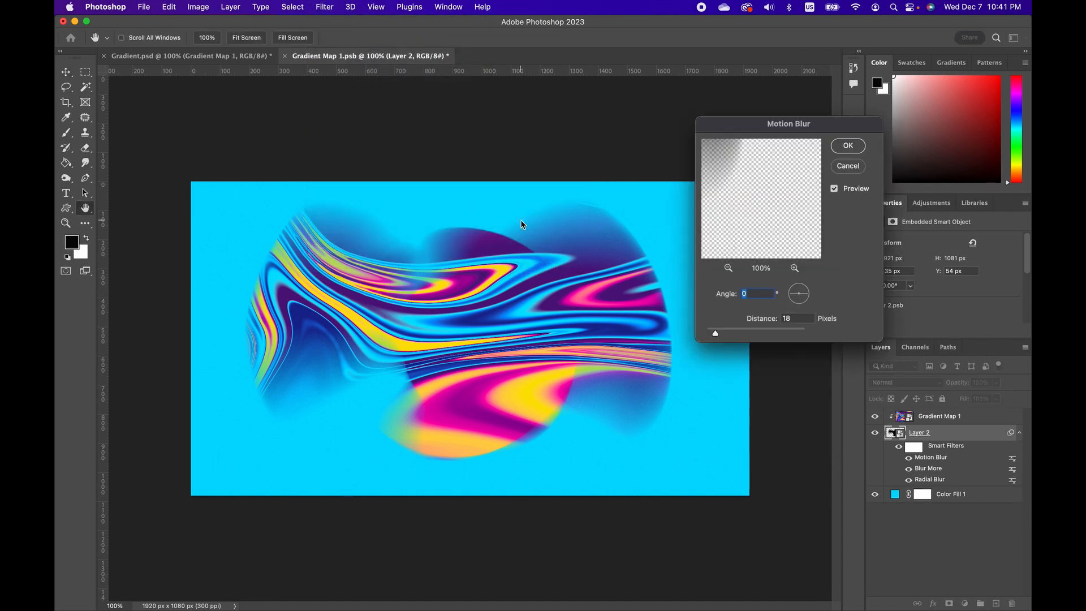
left_click_drag(716, 333, 747, 334)
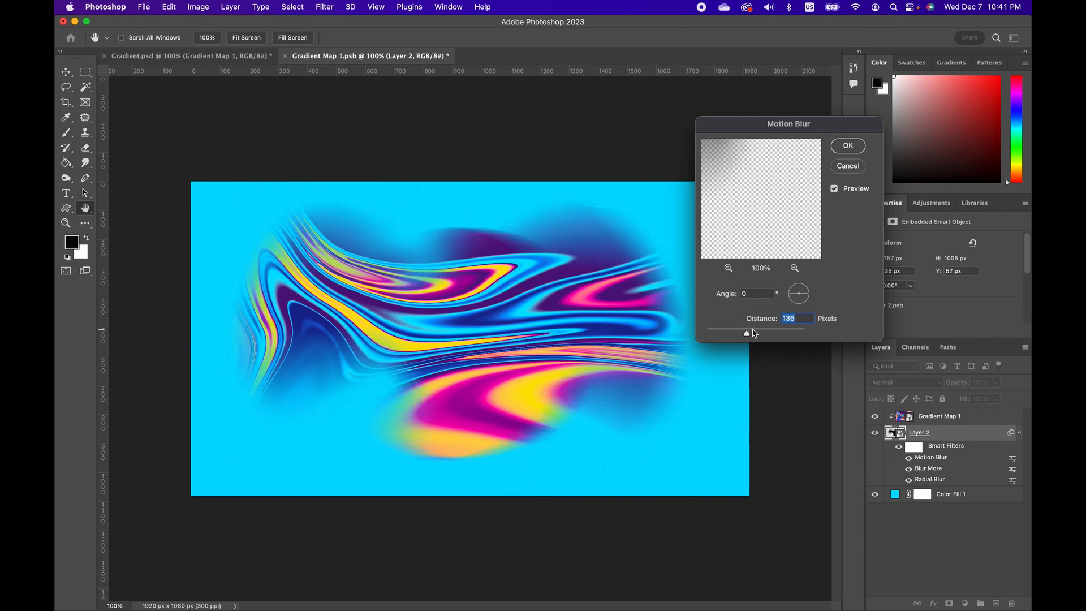
left_click(761, 333)
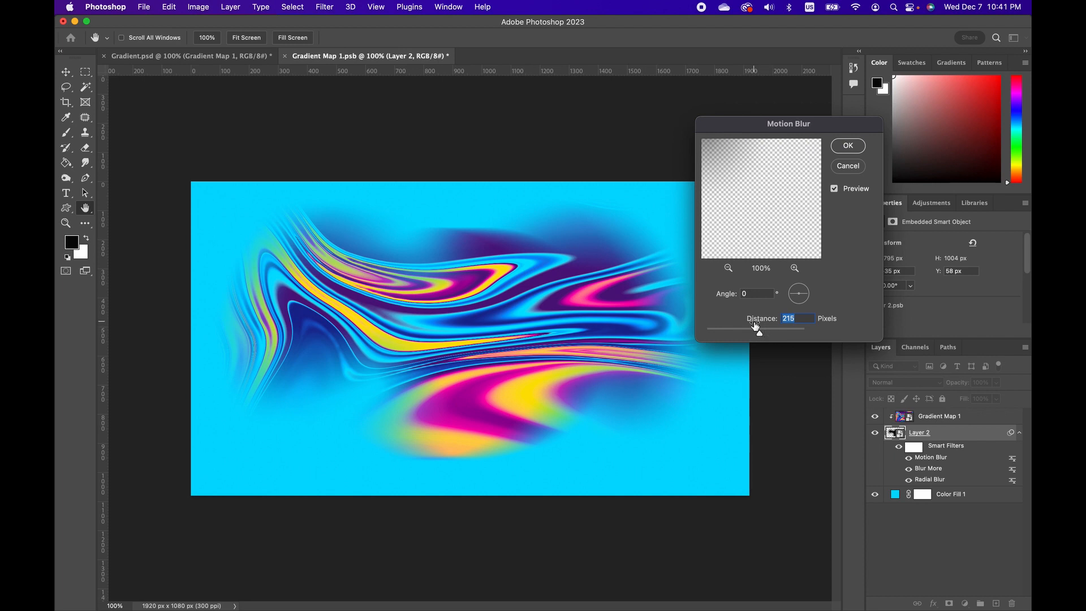
left_click(769, 335)
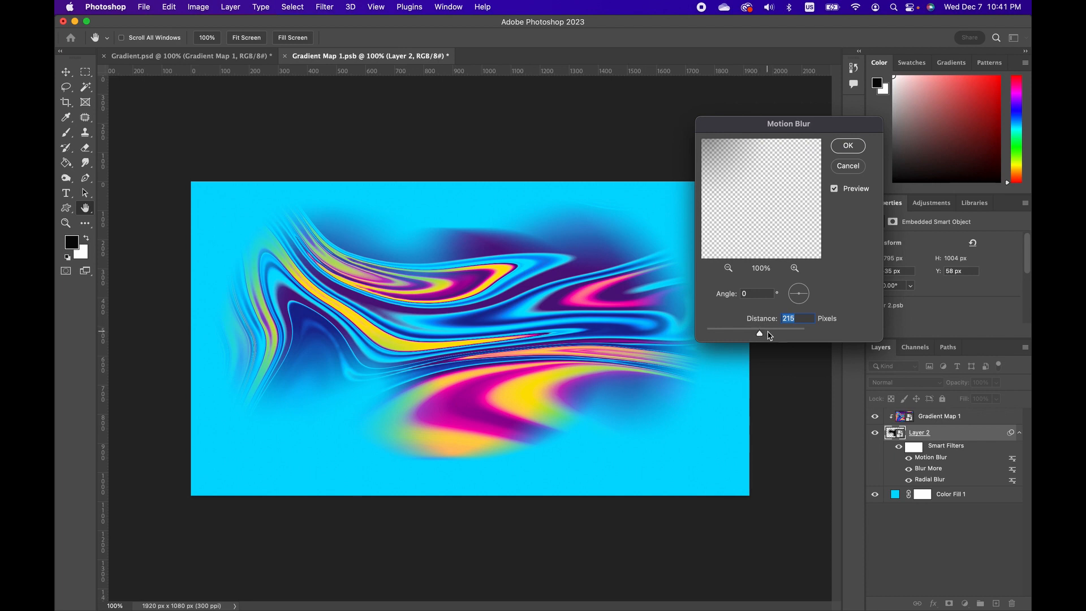
left_click(806, 299)
left_click(792, 302)
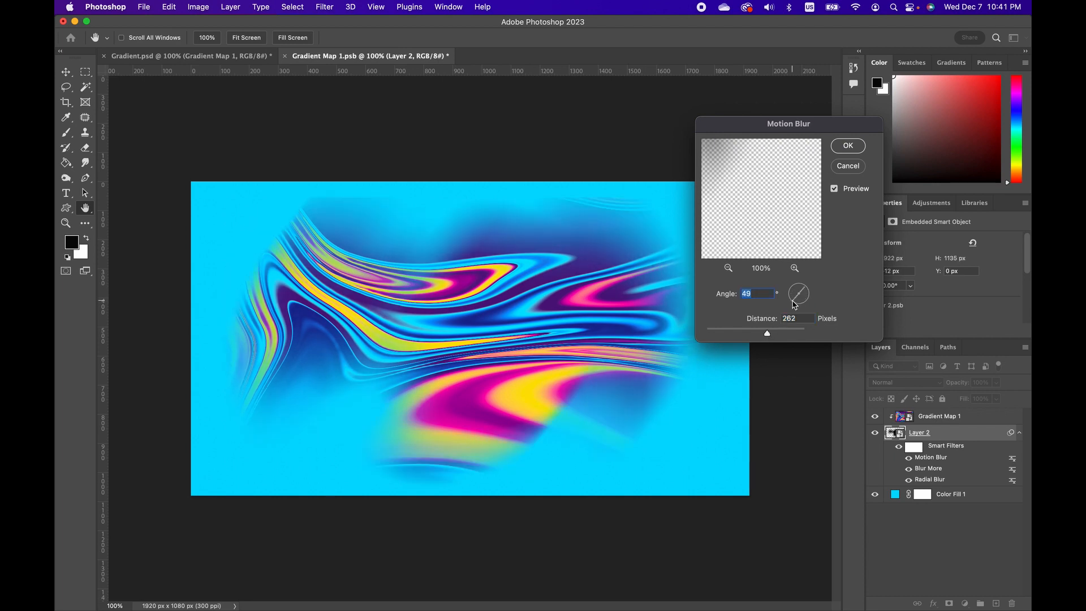
left_click(807, 292)
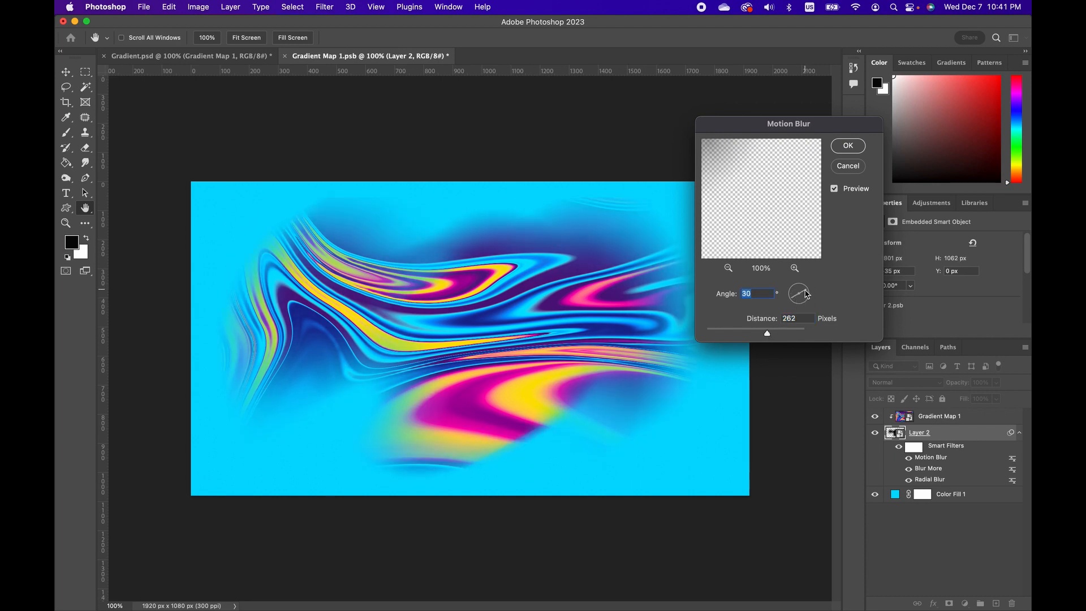
left_click(780, 334)
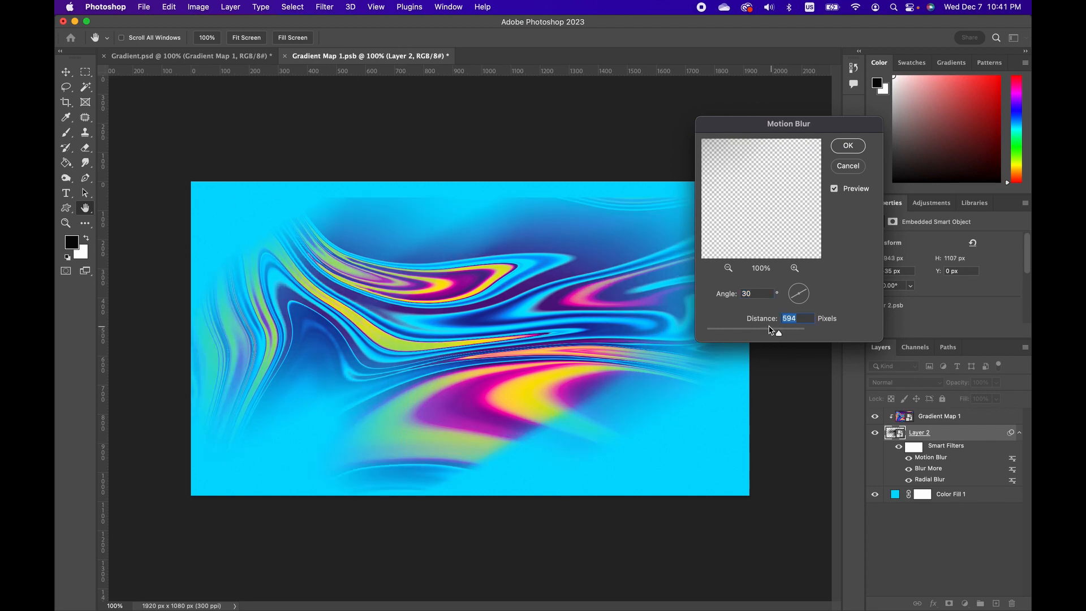
left_click(765, 332)
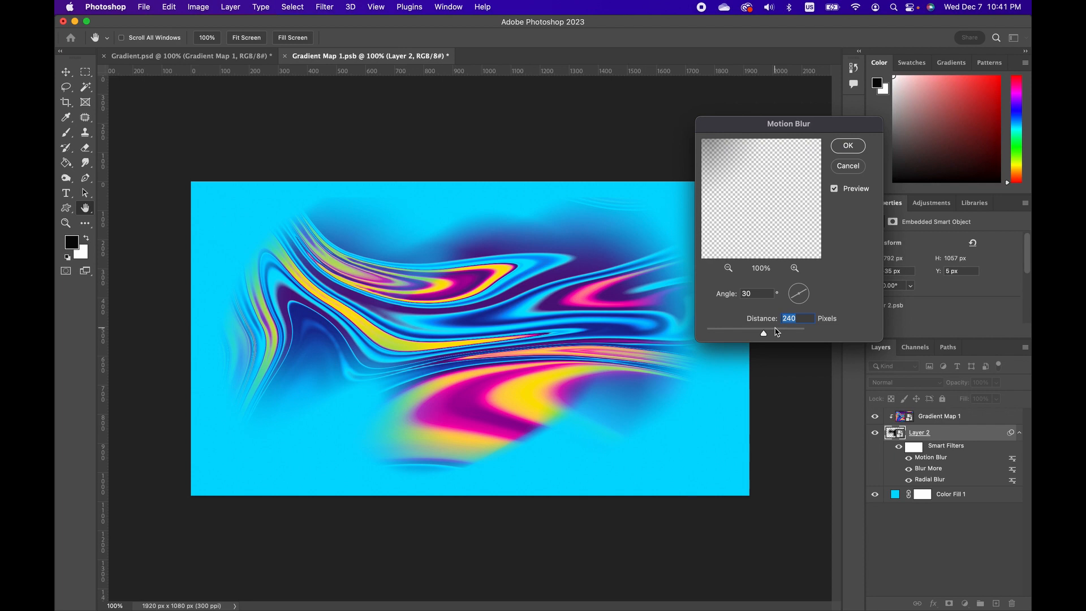
left_click(850, 148)
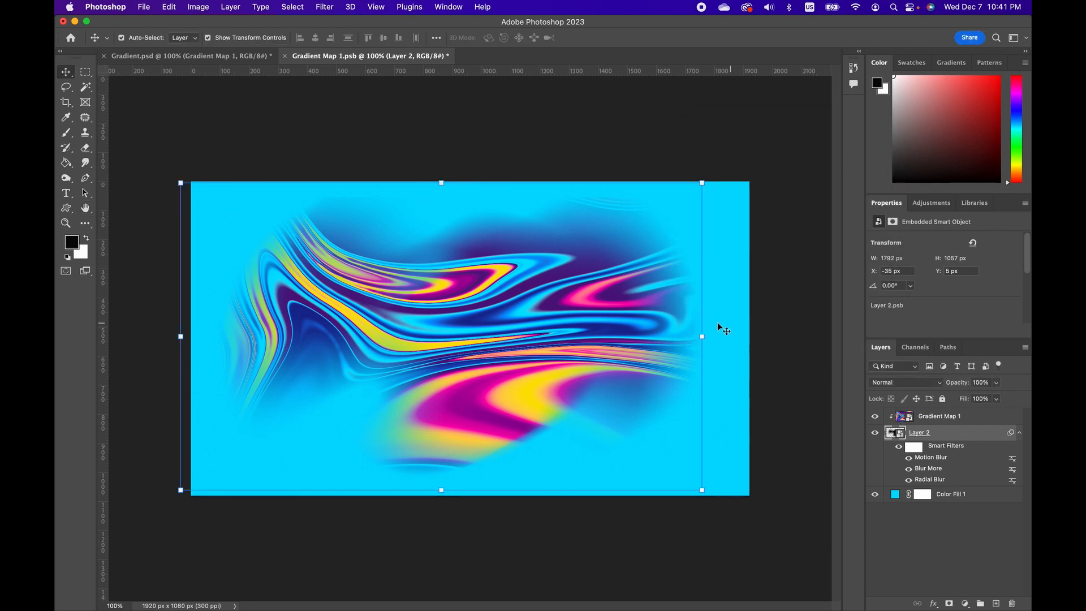
Step: Scale Layer 2 alone to about 155.9% and centre it on the canvas at X 960 px, Y 540 px
left_click(702, 337)
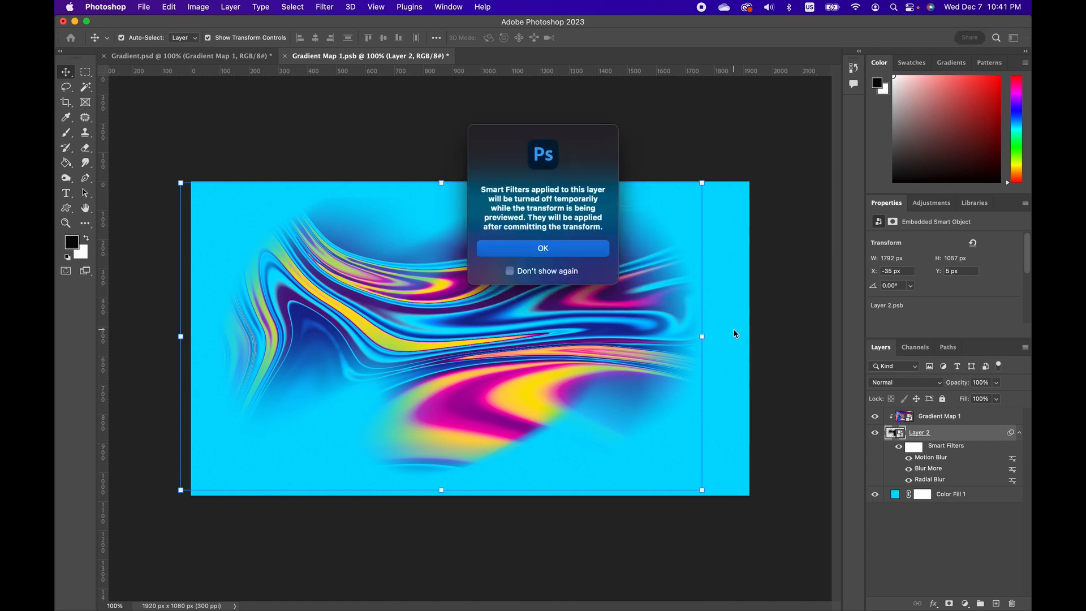
left_click(558, 258)
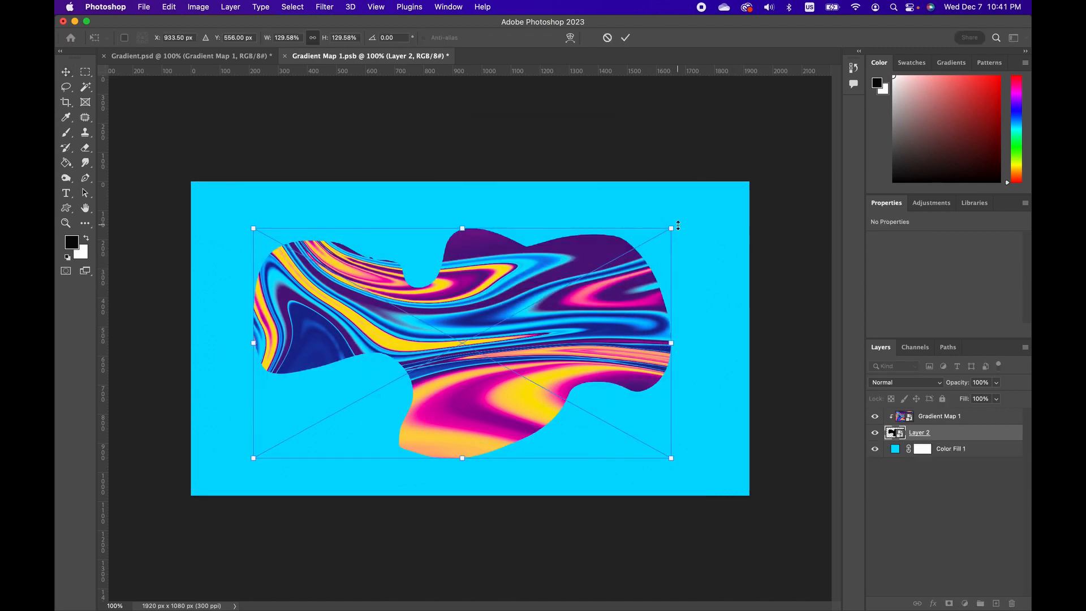
left_click_drag(674, 229, 756, 181)
left_click_drag(630, 288, 610, 296)
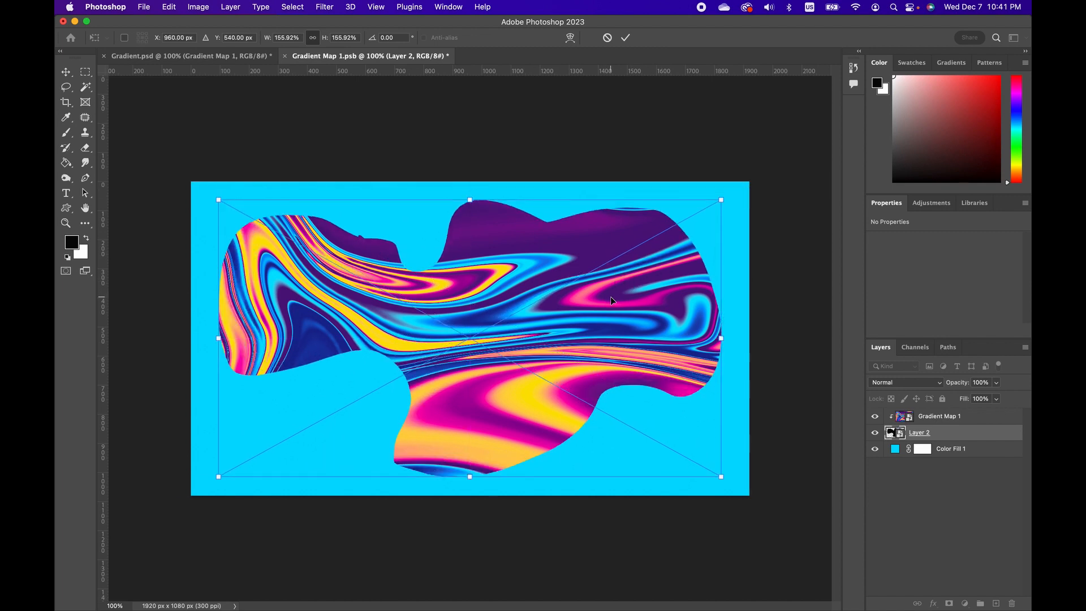
key("Return")
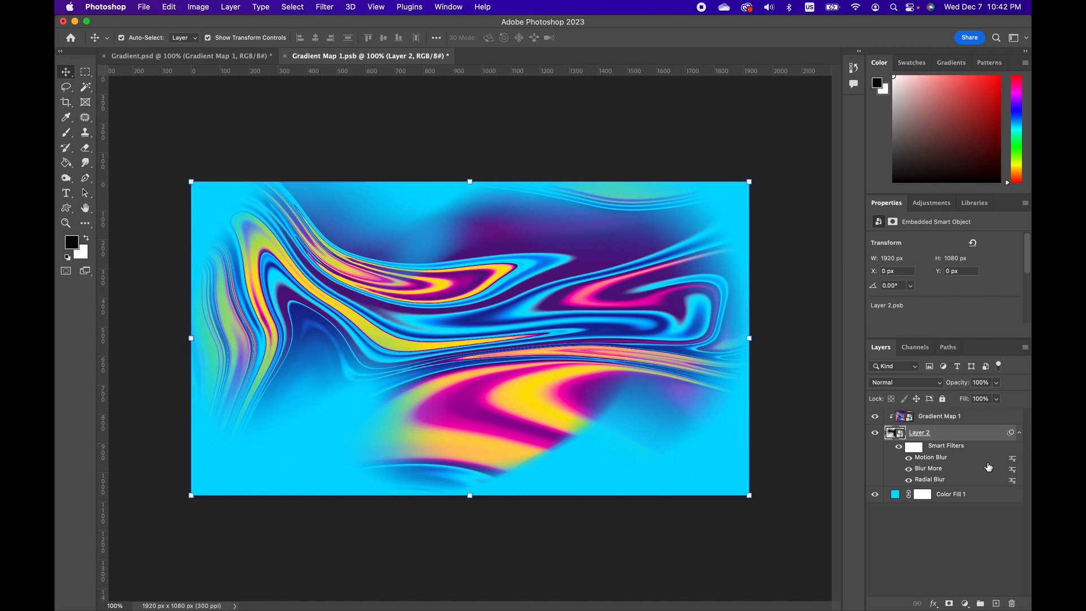
Step: Add a Color Balance adjustment above Gradient Map 1 with midtones at Cyan-Red +100, Magenta-Green -90 and Yellow-Blue +100
left_click(979, 417)
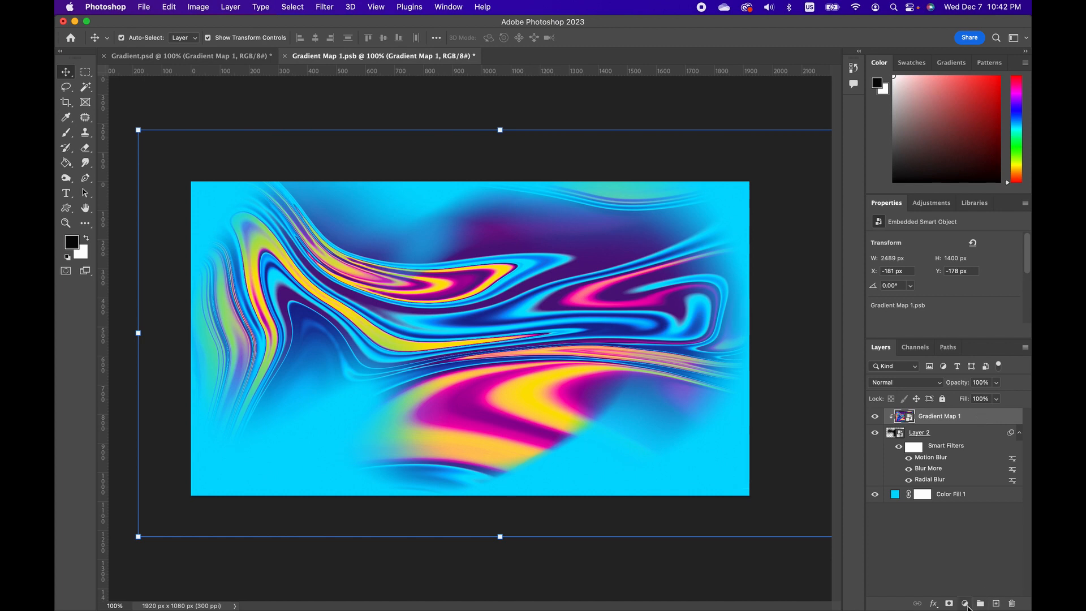
left_click(966, 604)
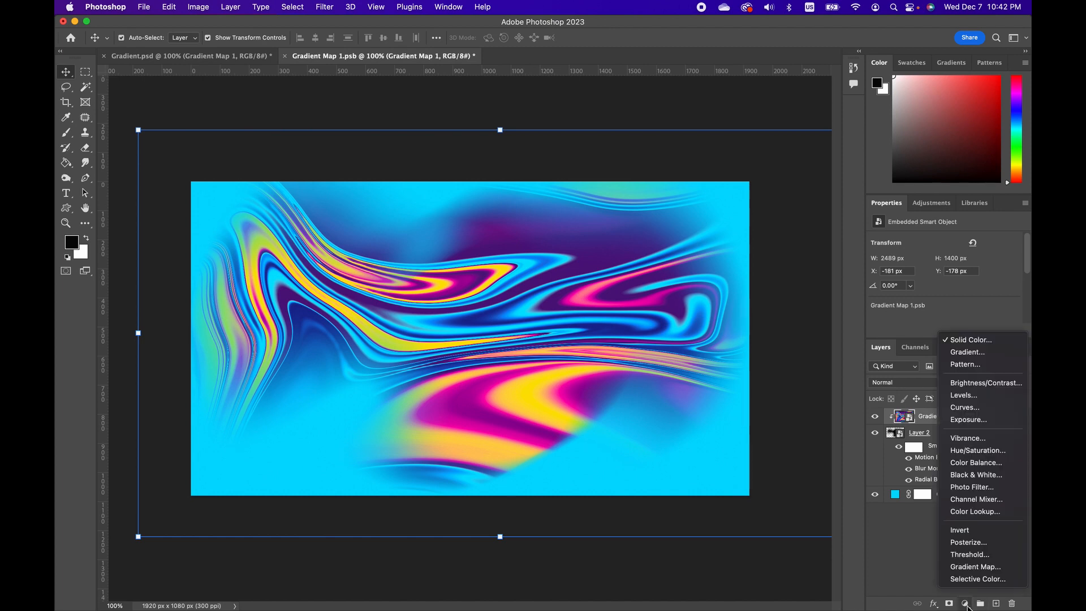
left_click(976, 462)
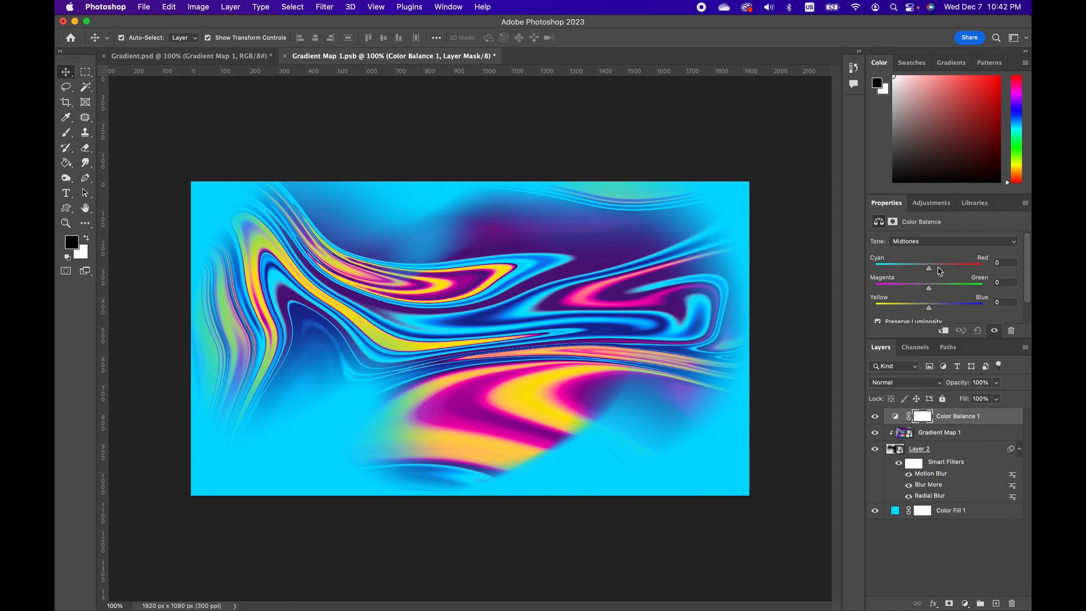
left_click_drag(931, 273, 992, 276)
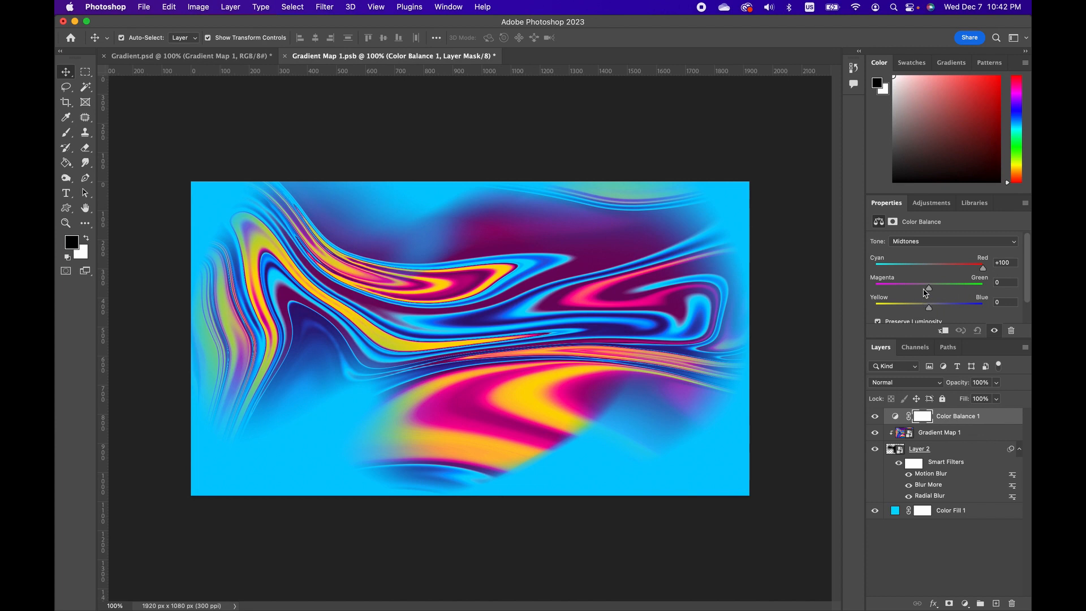
left_click_drag(932, 291, 883, 294)
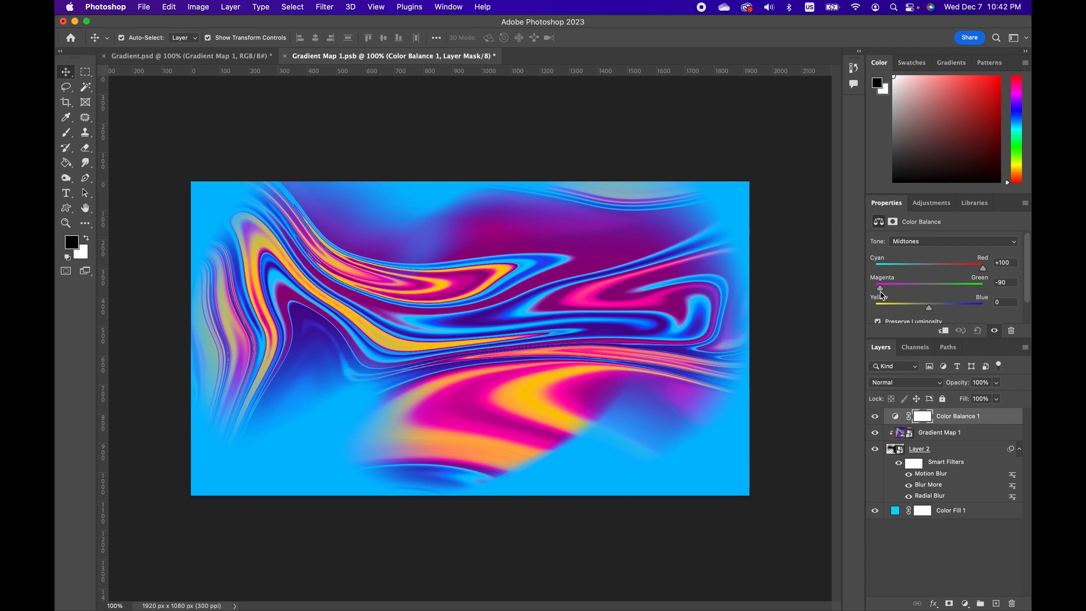
left_click_drag(931, 310, 985, 308)
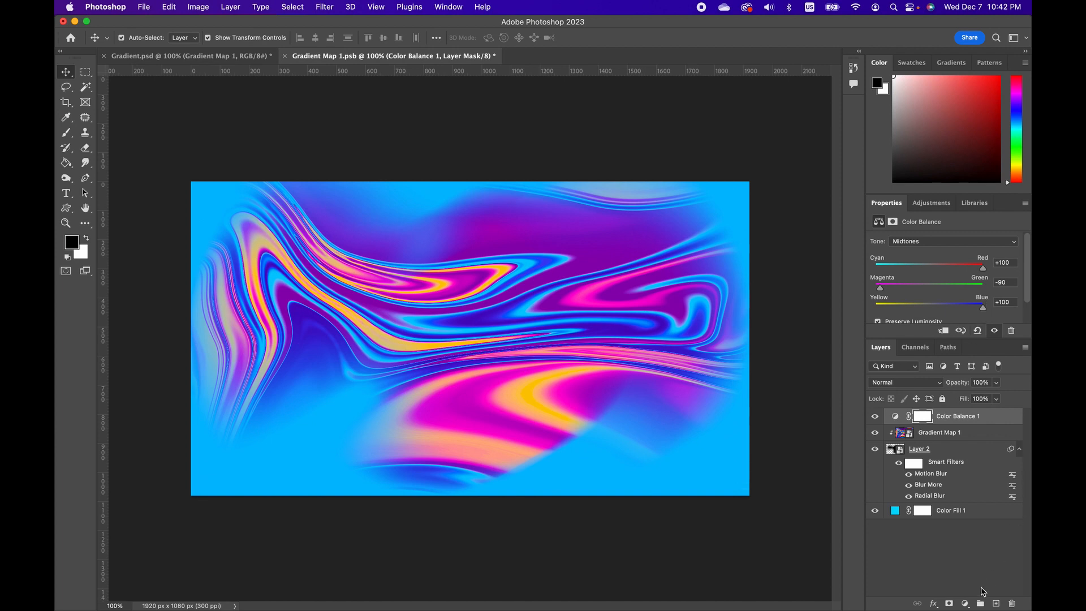
Step: Add a Color Lookup adjustment above Color Balance 1 and load the 2Strip.look 3D LUT
left_click(965, 604)
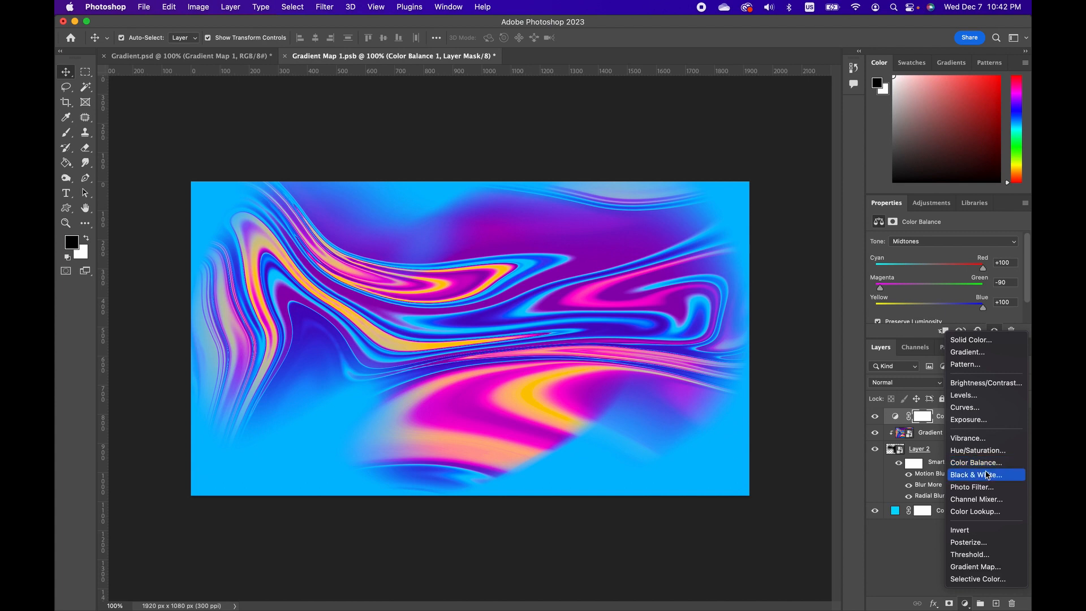
left_click(983, 513)
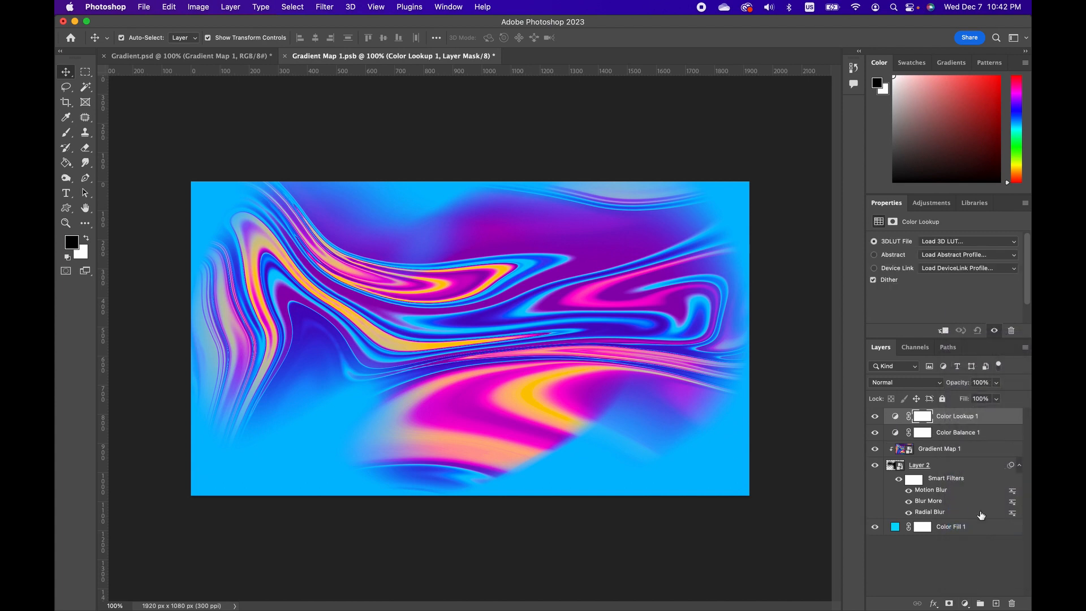
left_click(960, 244)
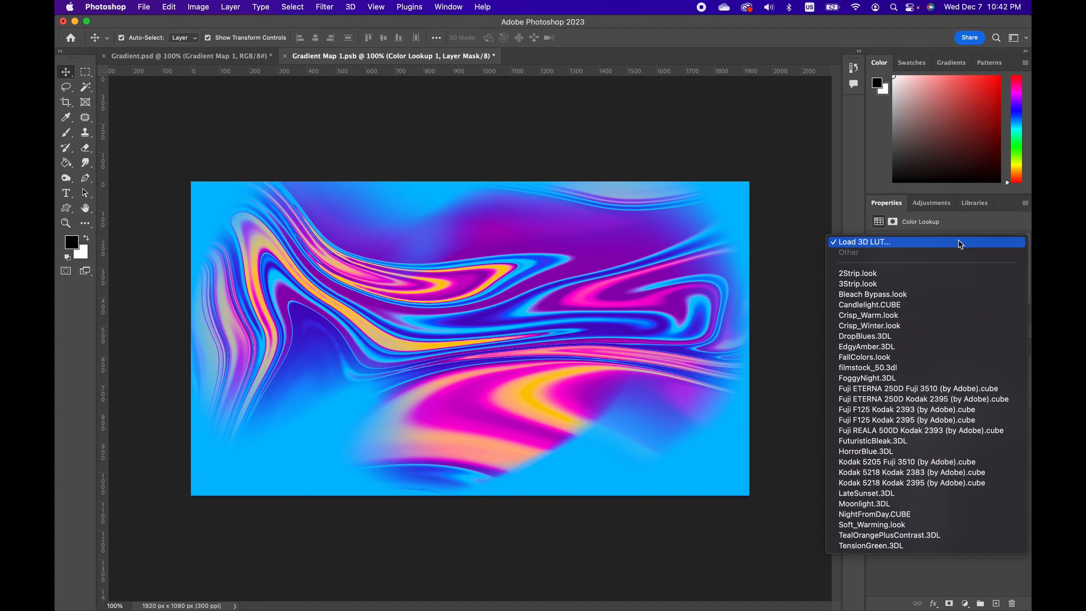
left_click(869, 275)
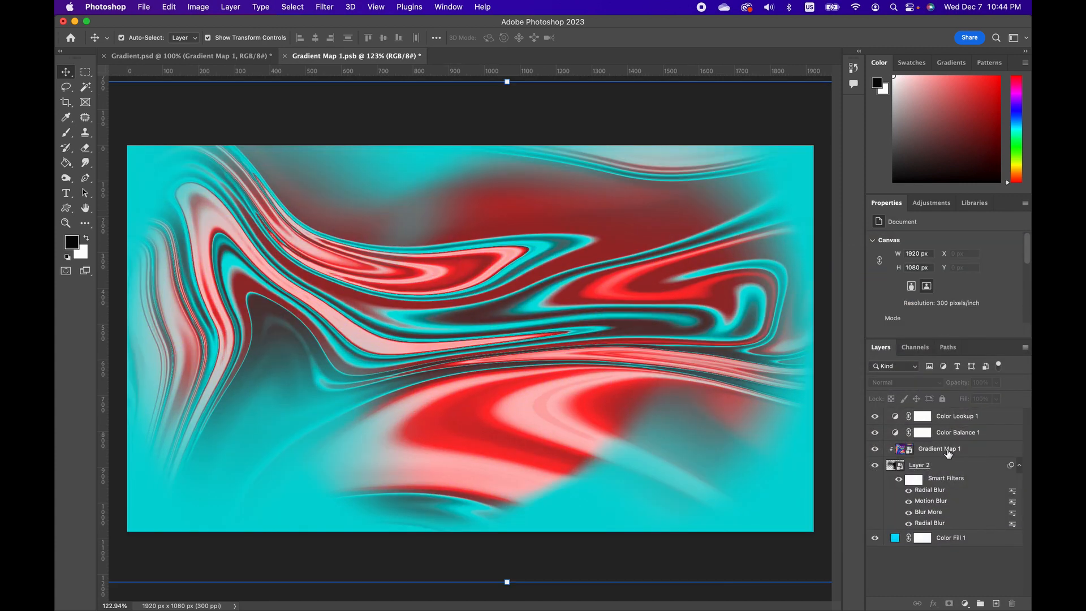
Step: Apply a Gaussian Blur with a radius of 2.7 pixels to the Gradient Map 1 layer
left_click(946, 450)
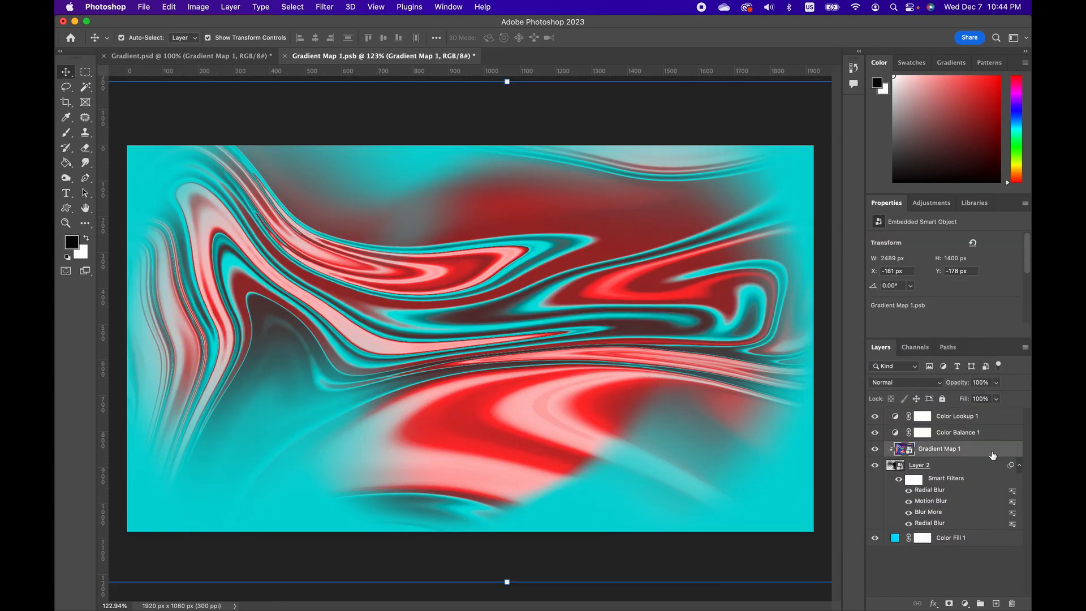
left_click(324, 9)
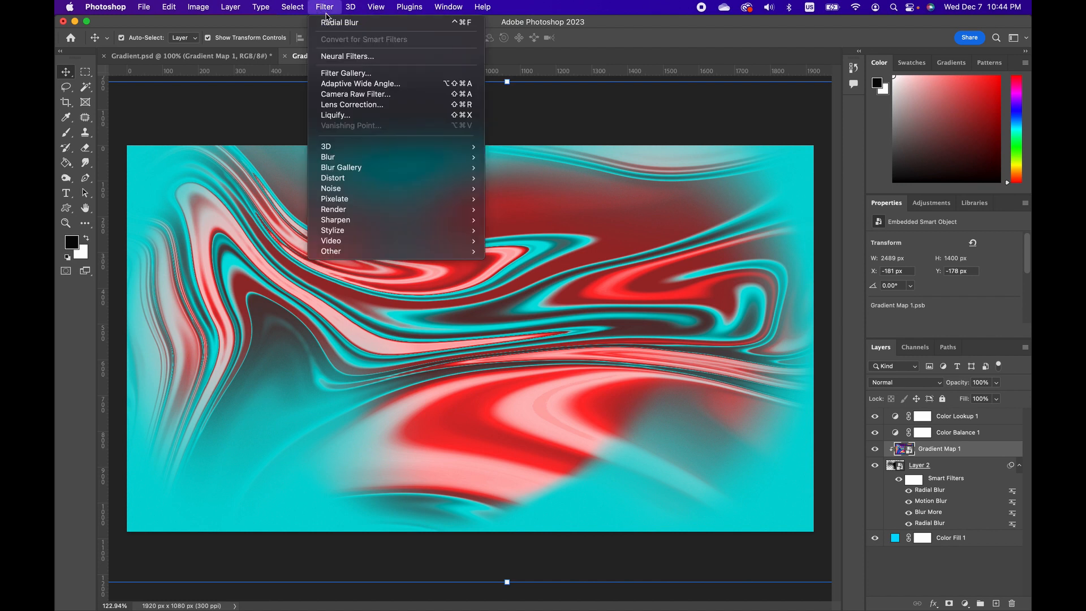
mouse_move(352, 160)
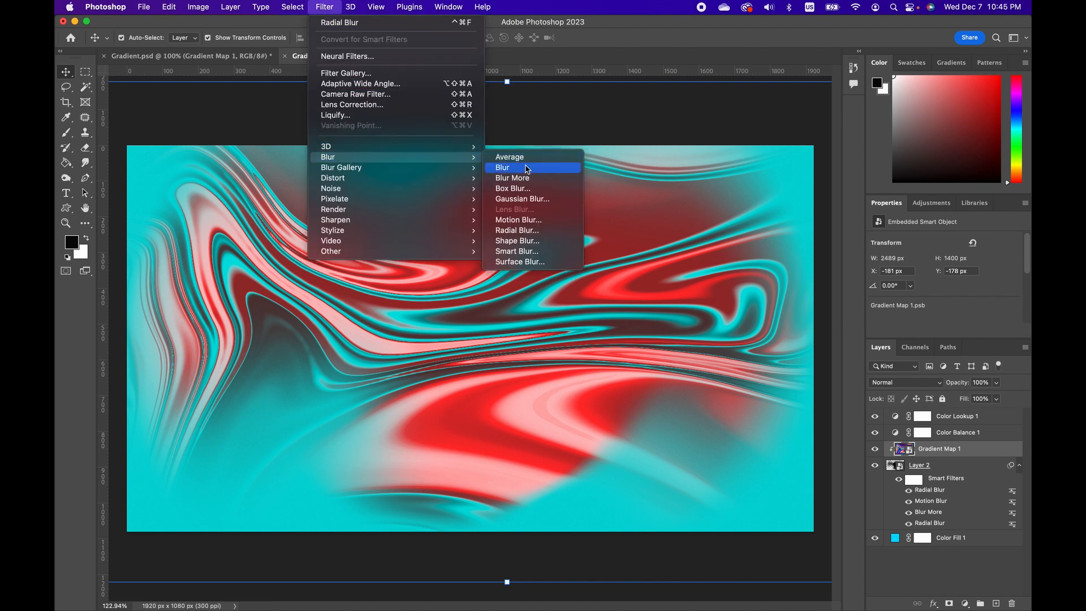
left_click(522, 199)
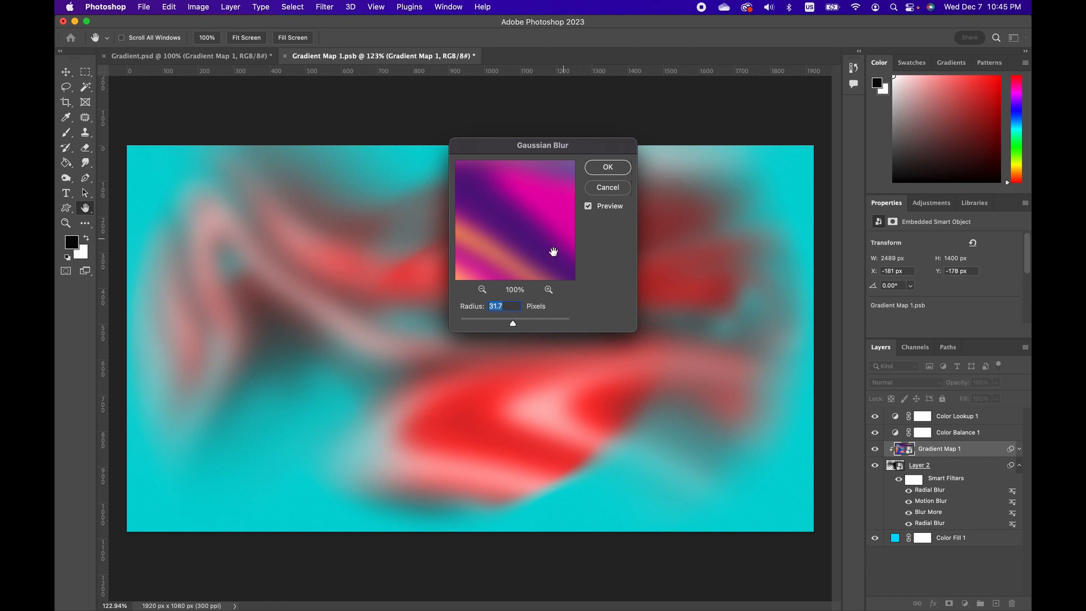
left_click(467, 322)
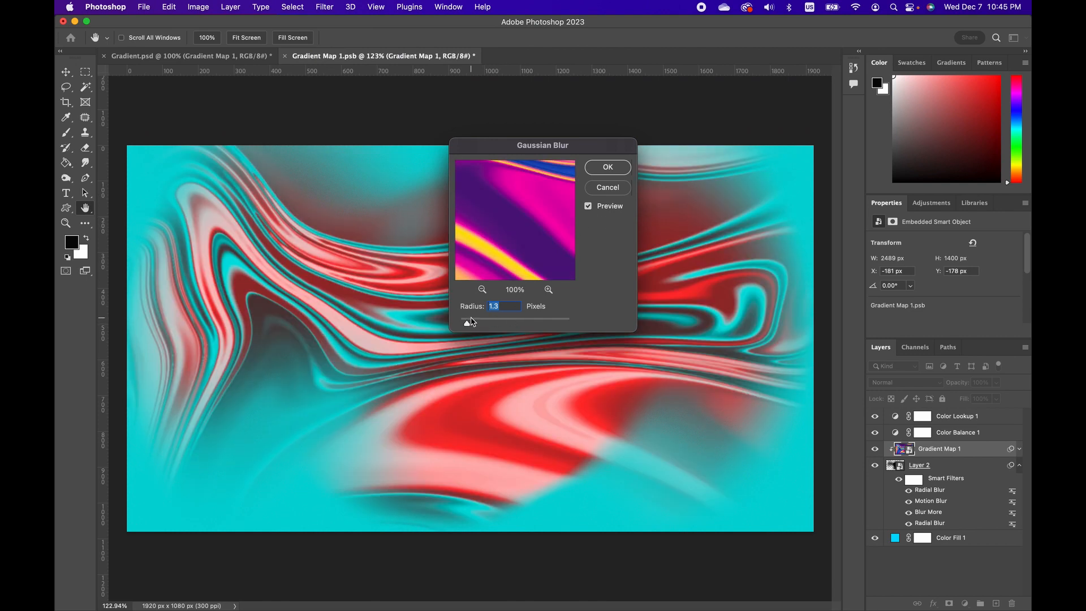
left_click_drag(474, 321, 483, 324)
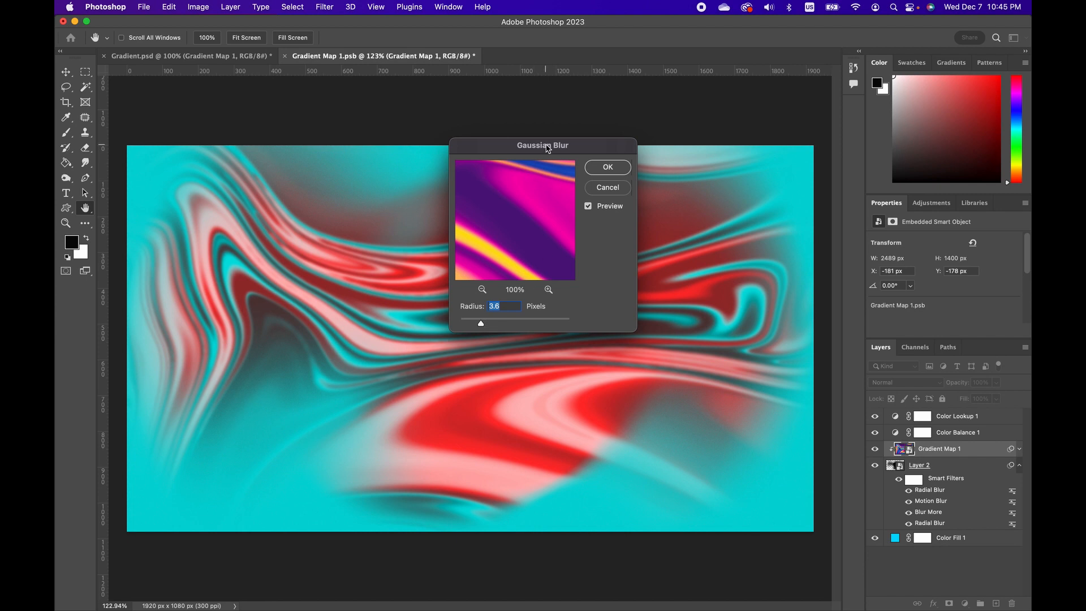
left_click_drag(548, 148, 821, 107)
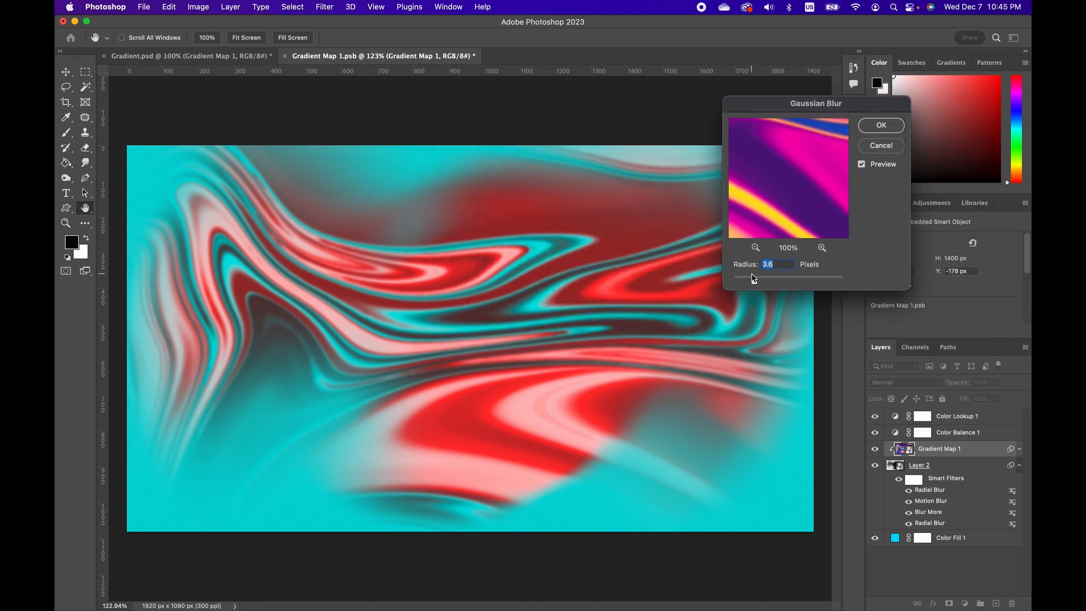
left_click_drag(750, 281, 746, 281)
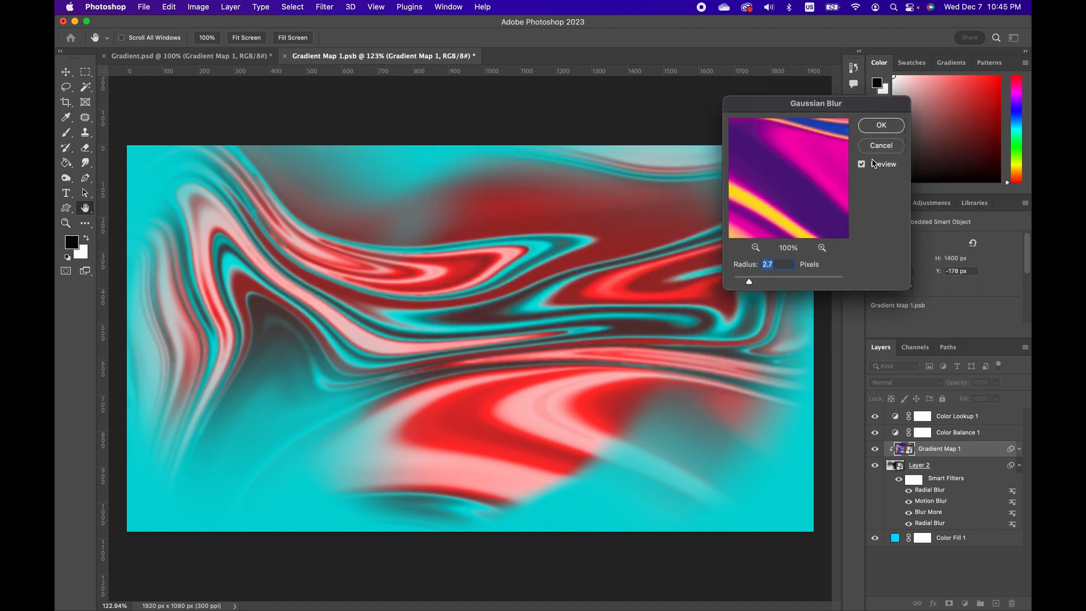
left_click(882, 125)
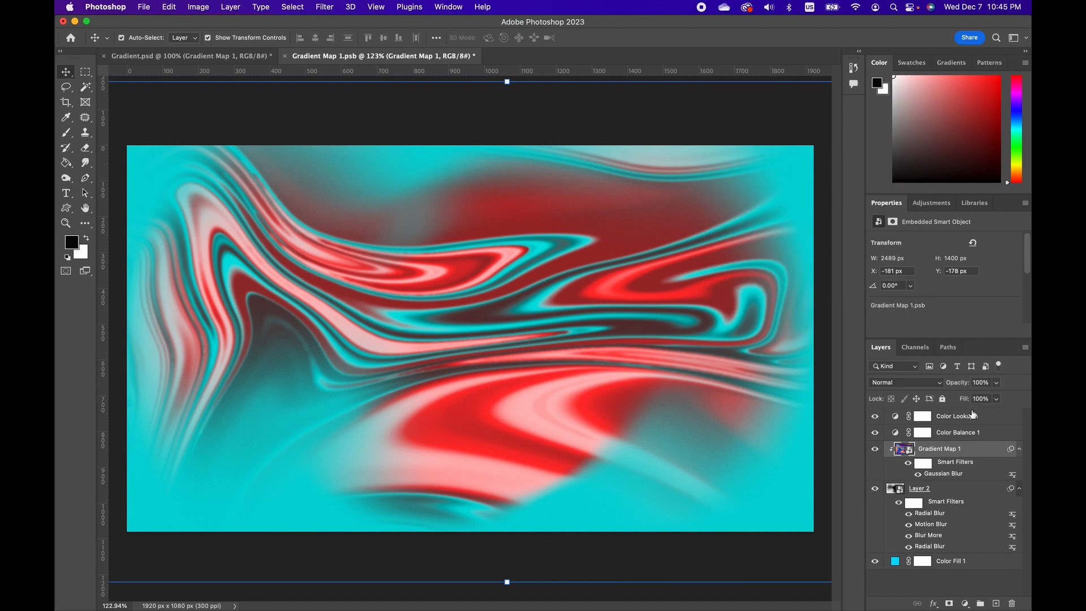